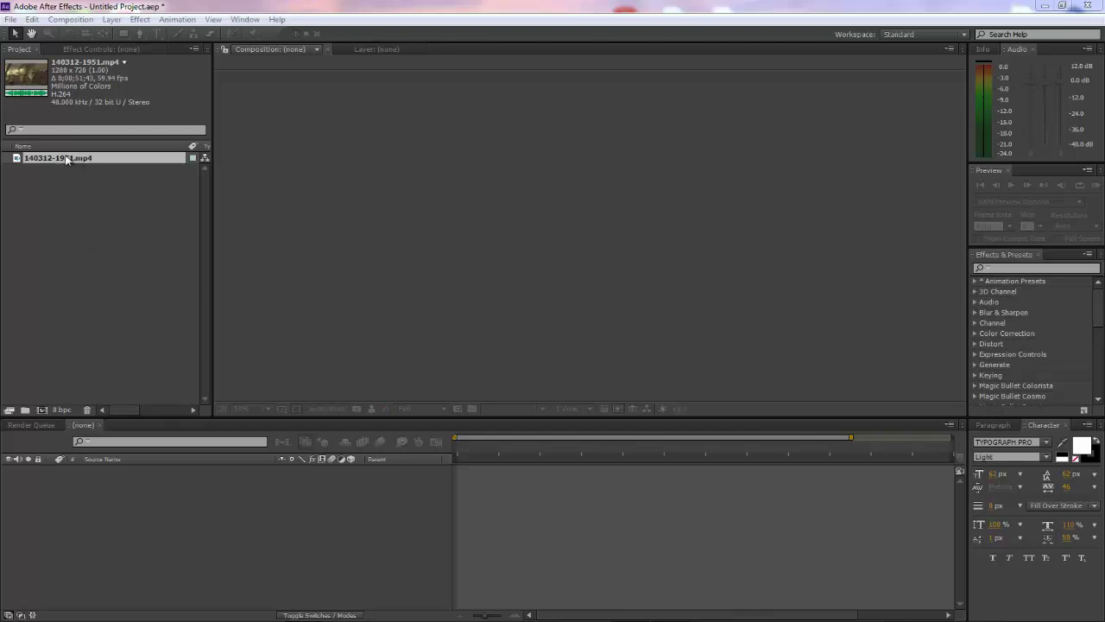
- Create a new composition from the 140312-1951.mp4 footage and delete the clip layer from it
mouse_move(66, 161)
left_mouse_down()
mouse_move(56, 183)
mouse_move(60, 160)
left_mouse_up()
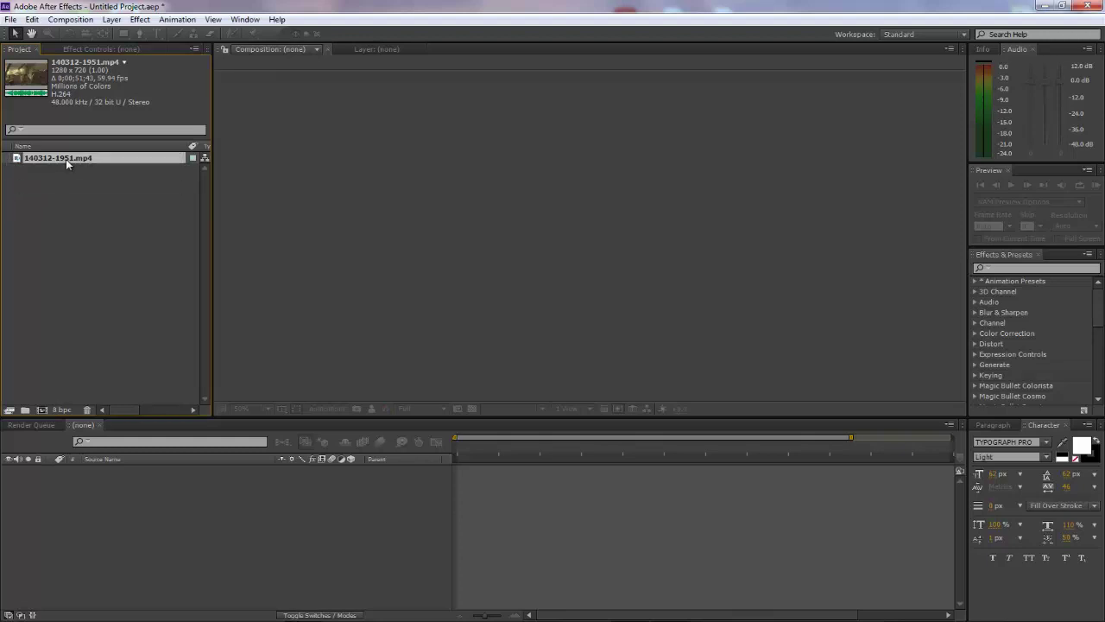
key("Return")
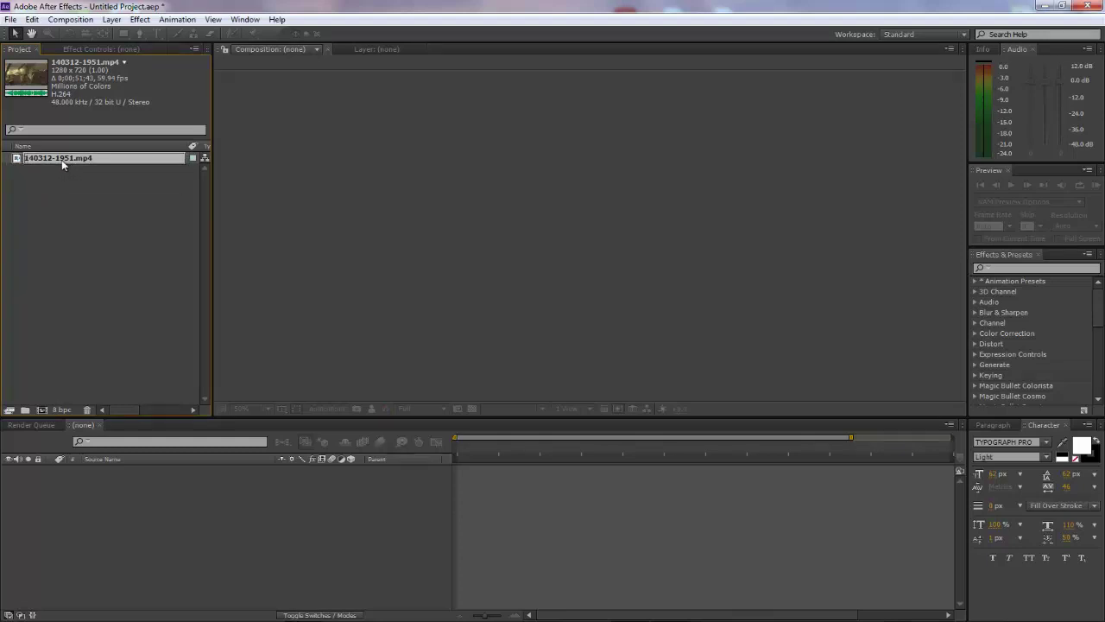
left_click_drag(62, 161, 40, 409)
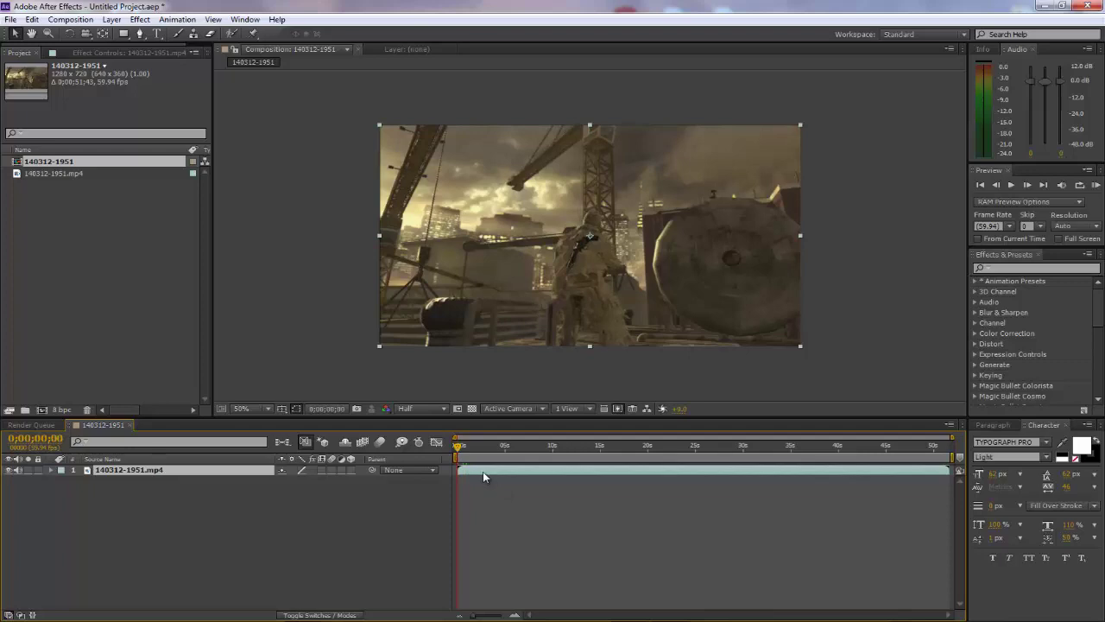
key("Delete")
- Import highrise shot.mp4 from the Ducky Ep folder and add it to the composition as a layer
left_click(10, 19)
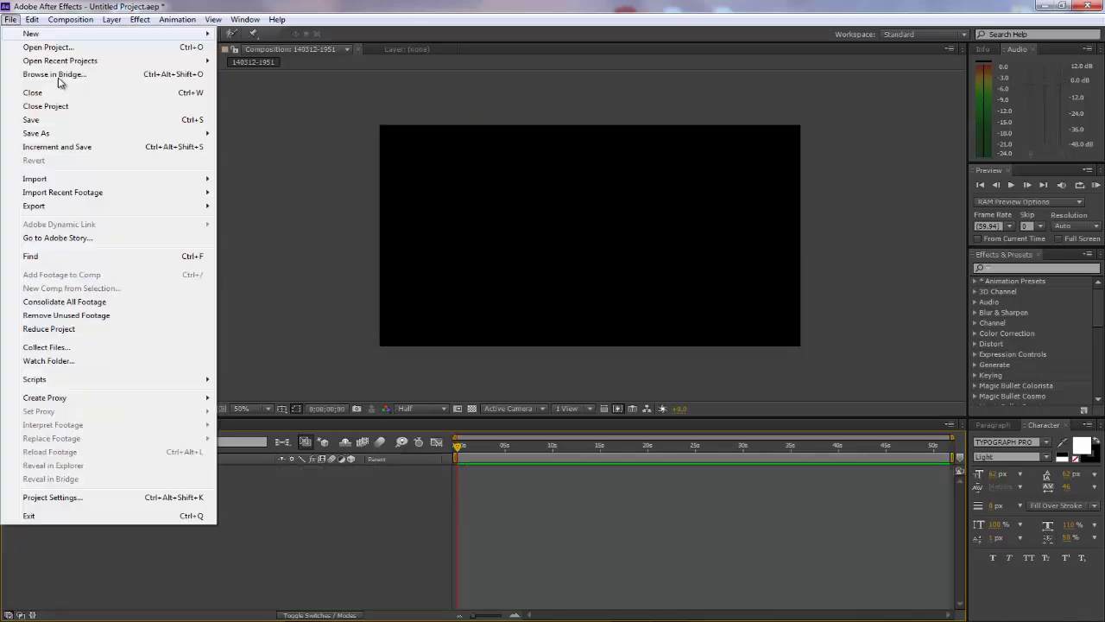
mouse_move(74, 179)
left_click(311, 179)
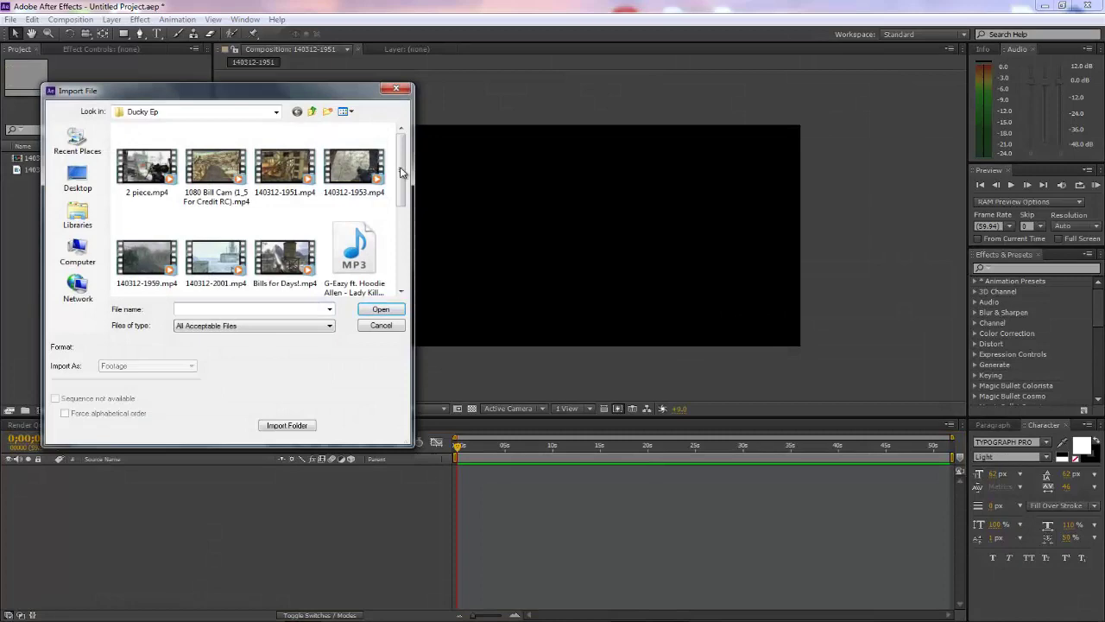
left_click_drag(400, 172, 409, 242)
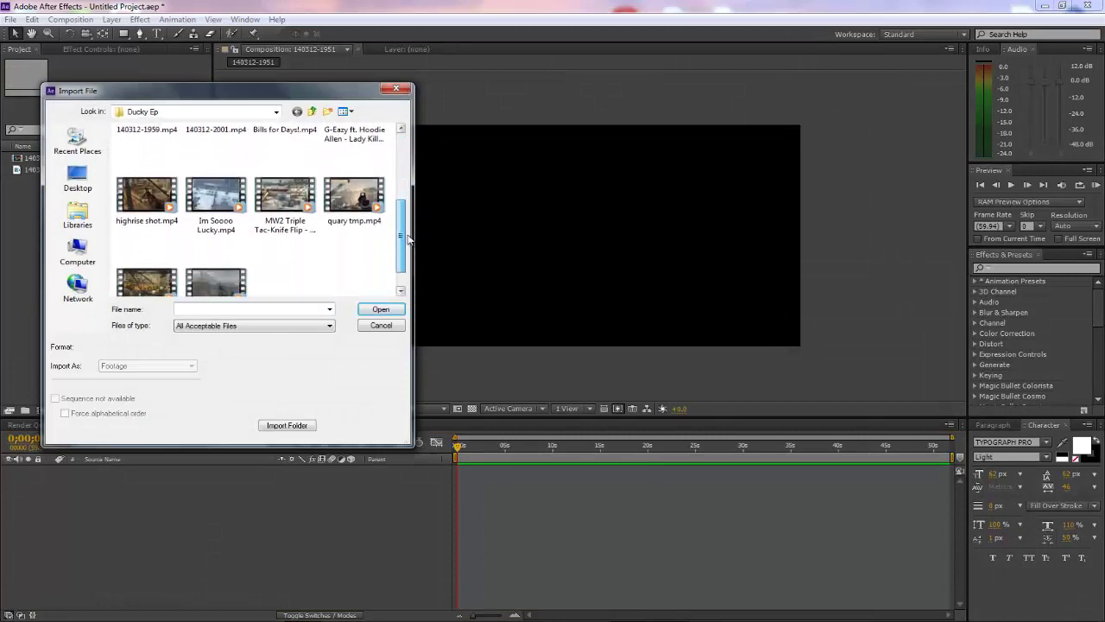
double_click(147, 194)
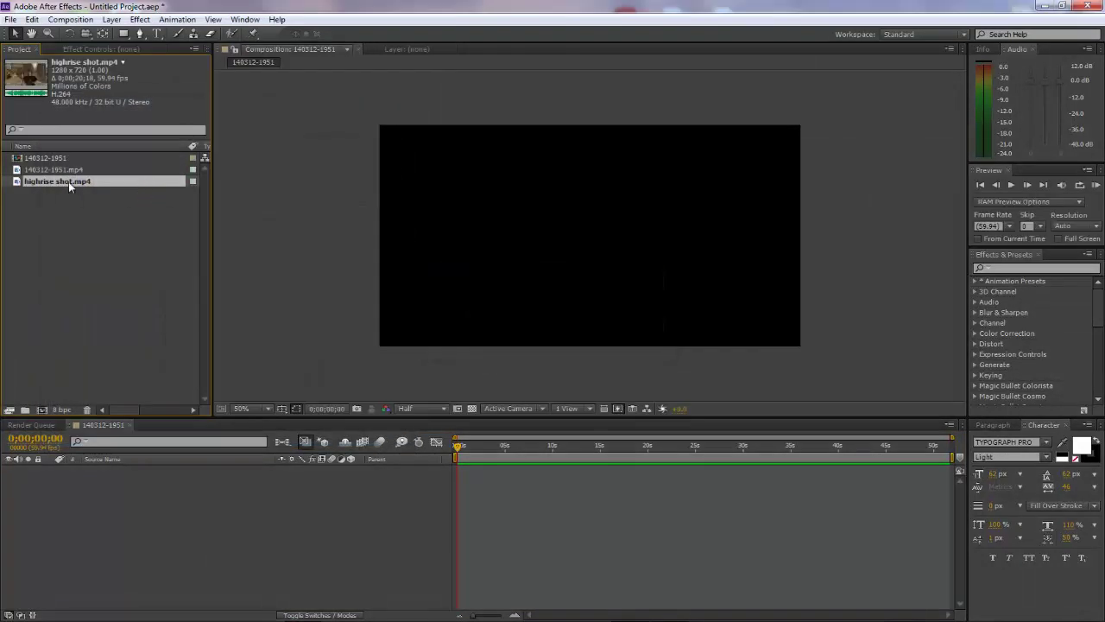
left_click_drag(72, 183, 138, 499)
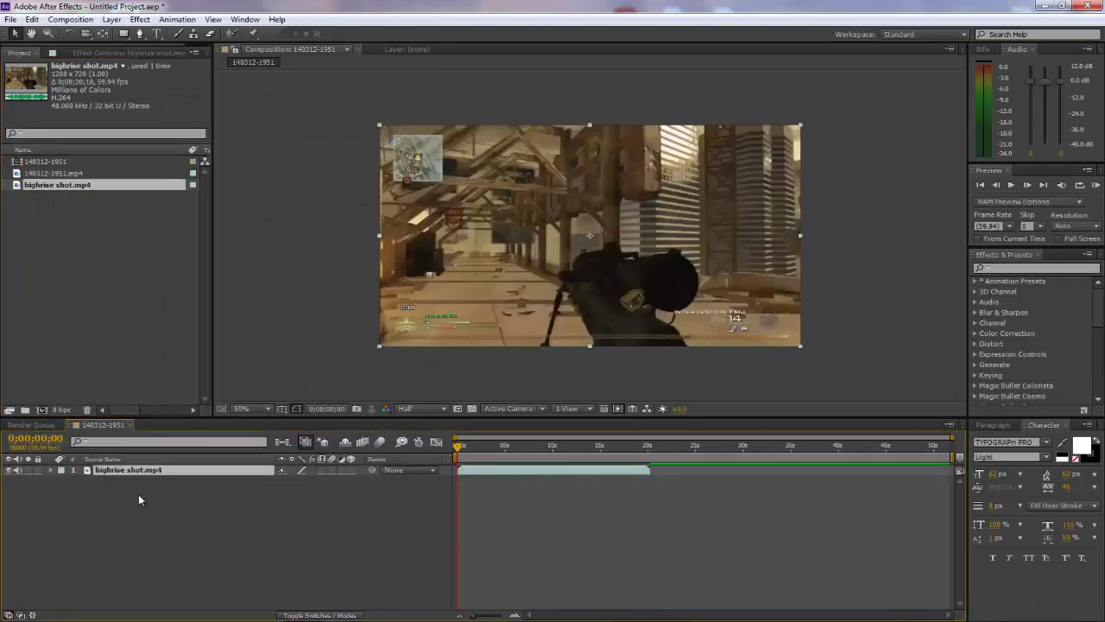
mouse_move(459, 446)
left_mouse_down()
mouse_move(548, 454)
mouse_move(454, 464)
left_mouse_up()
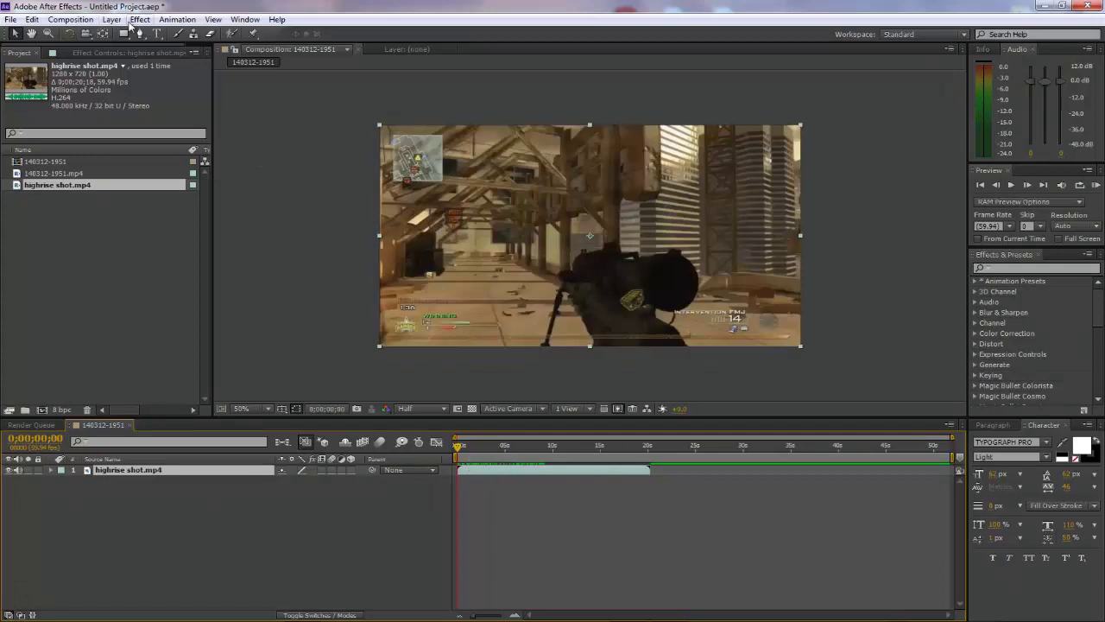
left_click(140, 19)
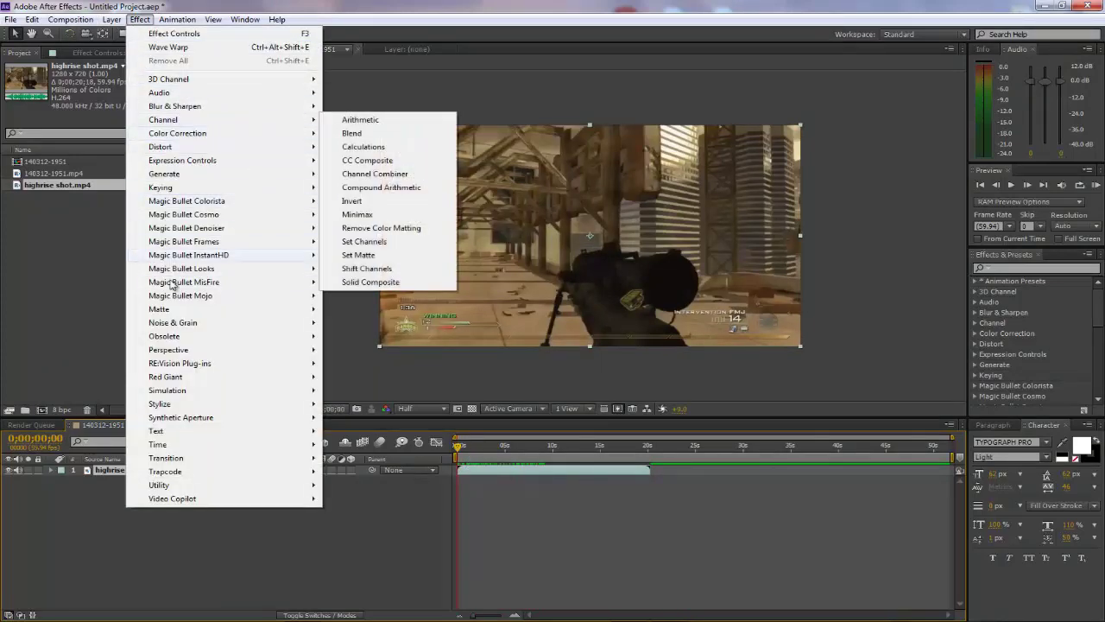
left_click(457, 455)
- Slide the highrise shot layer a few seconds earlier so its opening falls before the composition start
left_click_drag(458, 447, 481, 455)
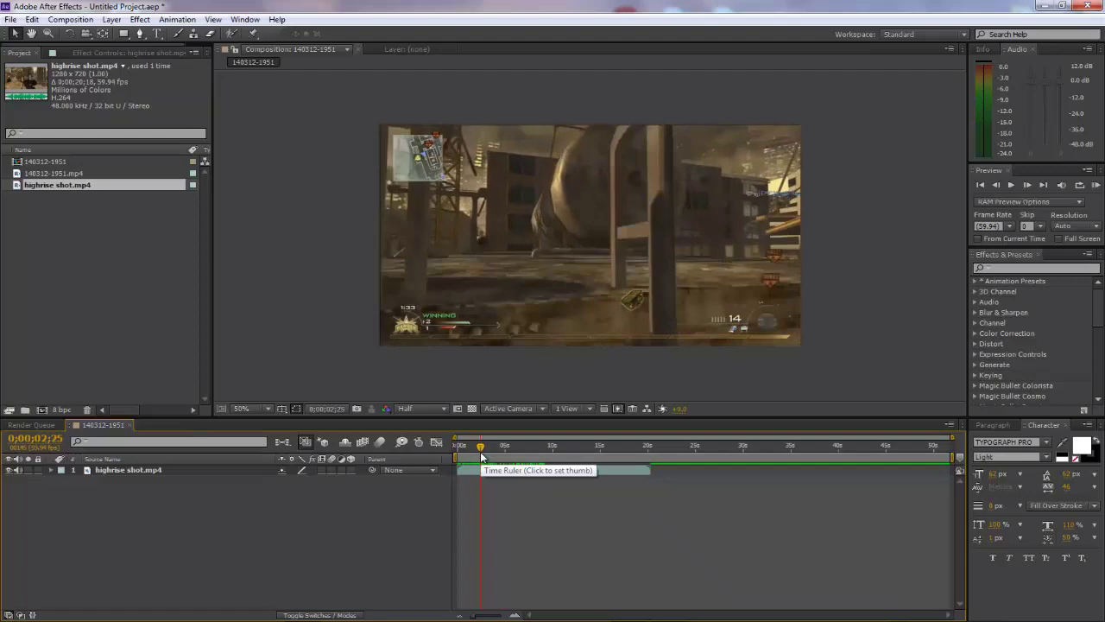
left_click(497, 468)
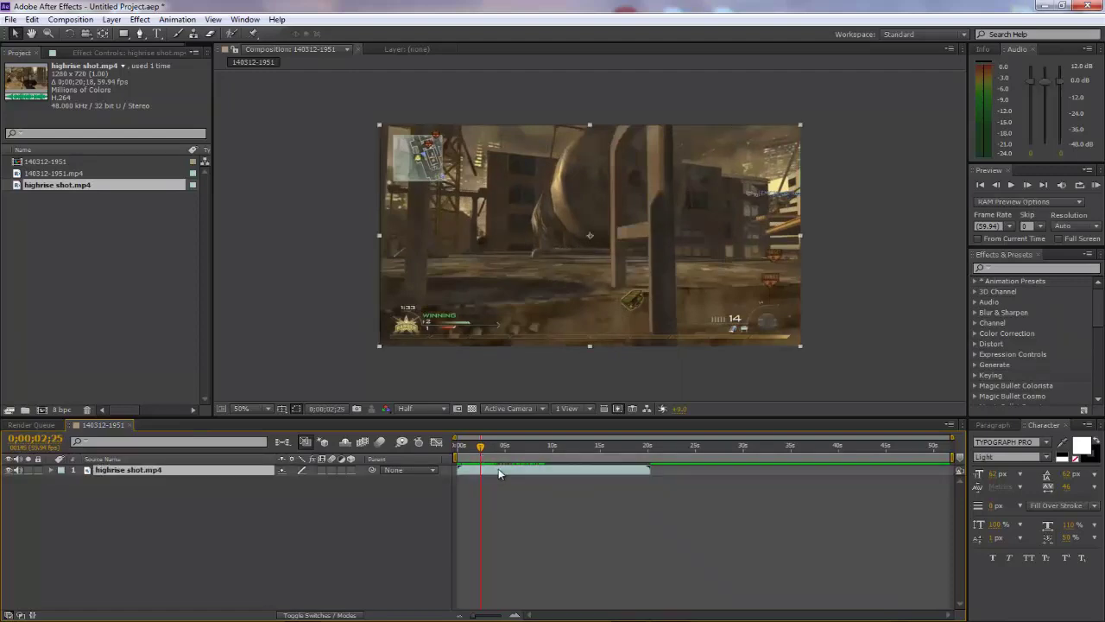
left_click_drag(498, 468, 474, 471)
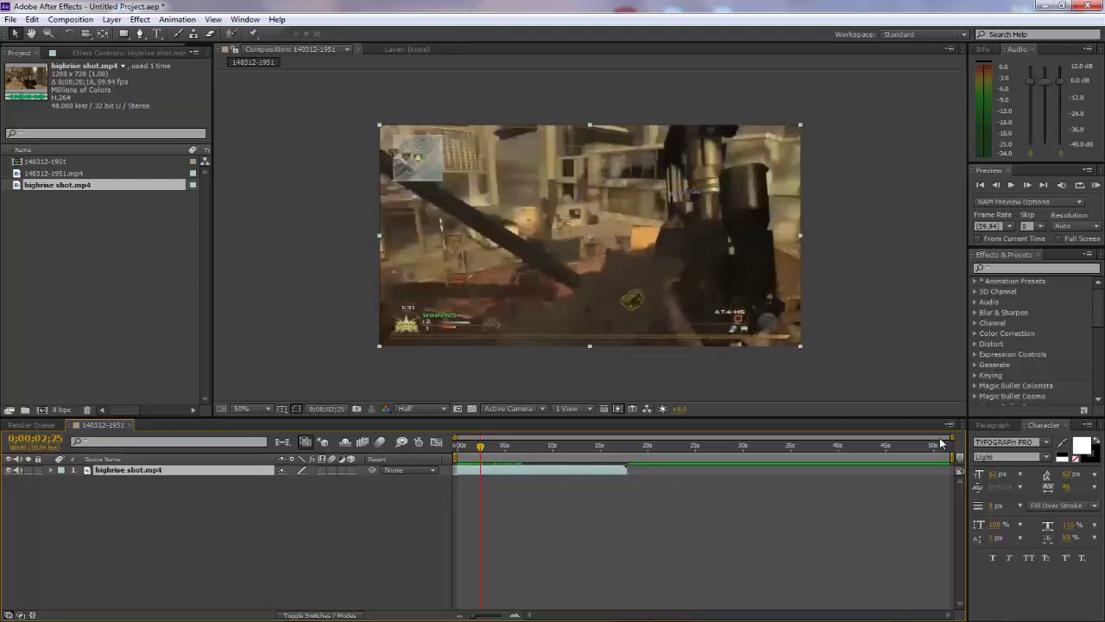
- Trim the highrise clip's beginning to the Round Winning Kill replay and move the clip to the composition's start
left_click_drag(954, 437, 648, 472)
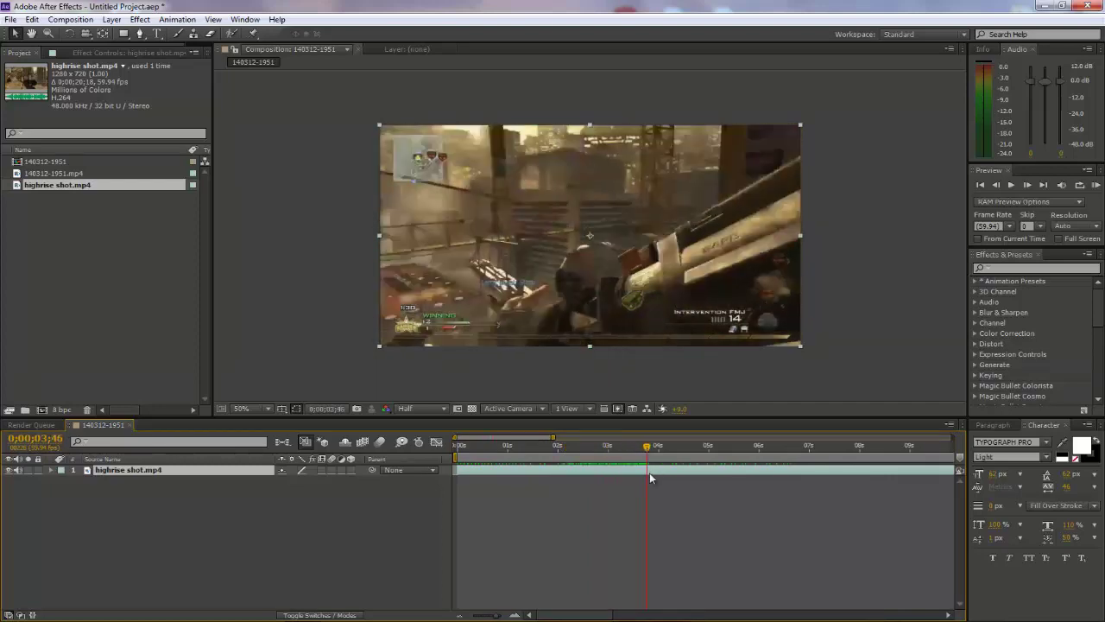
left_click_drag(526, 449, 902, 457)
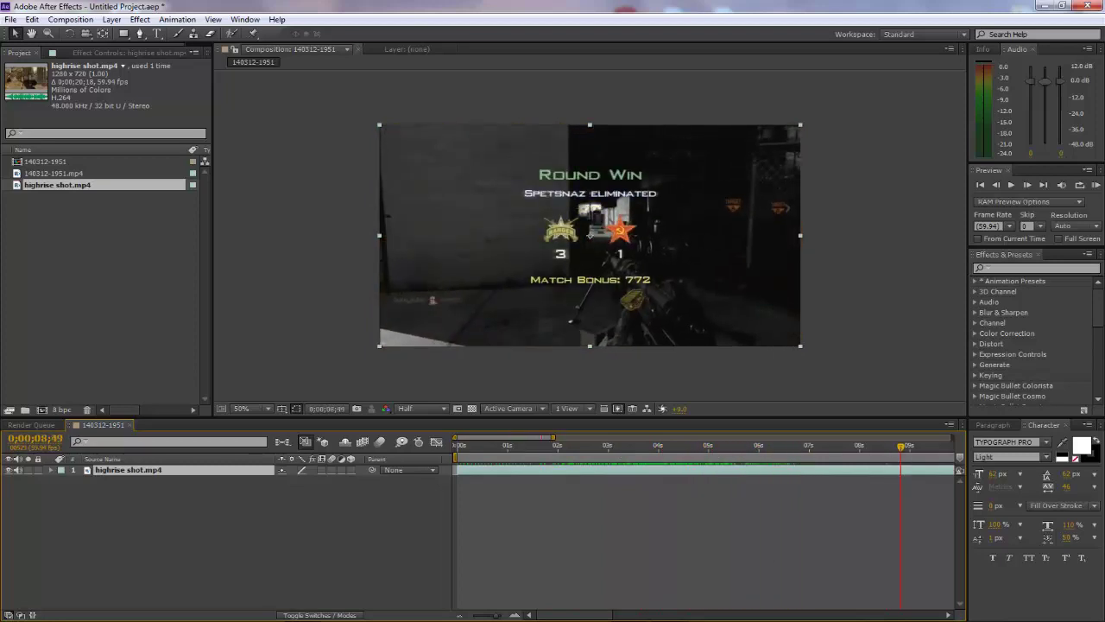
left_click_drag(601, 615, 664, 615)
mouse_move(537, 455)
left_mouse_down()
mouse_move(579, 458)
mouse_move(543, 464)
left_mouse_up()
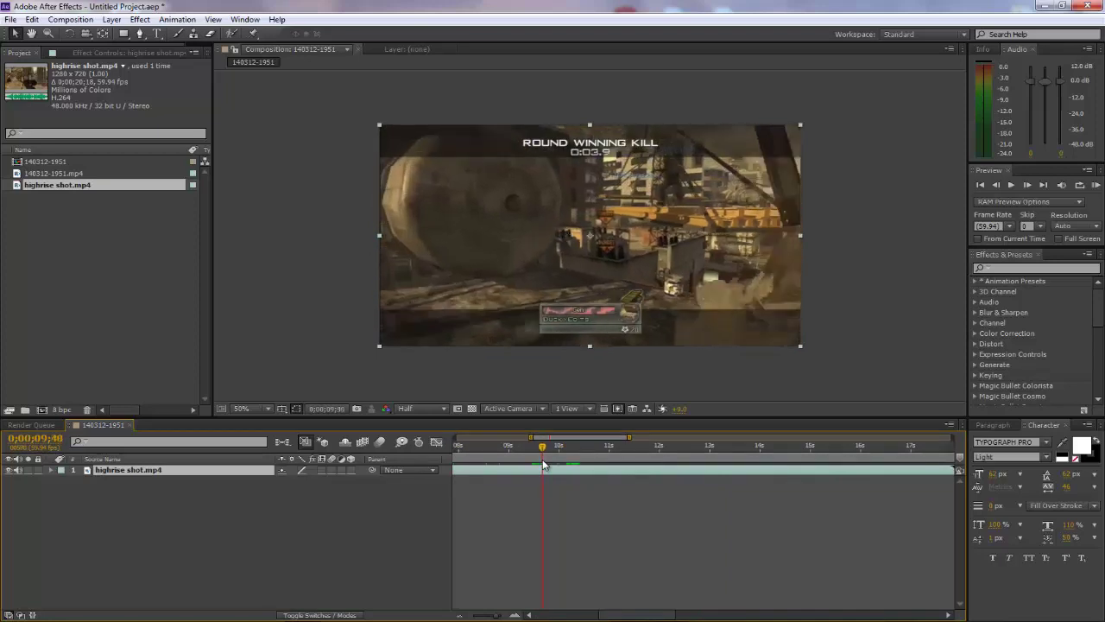
key("alt+bracketleft")
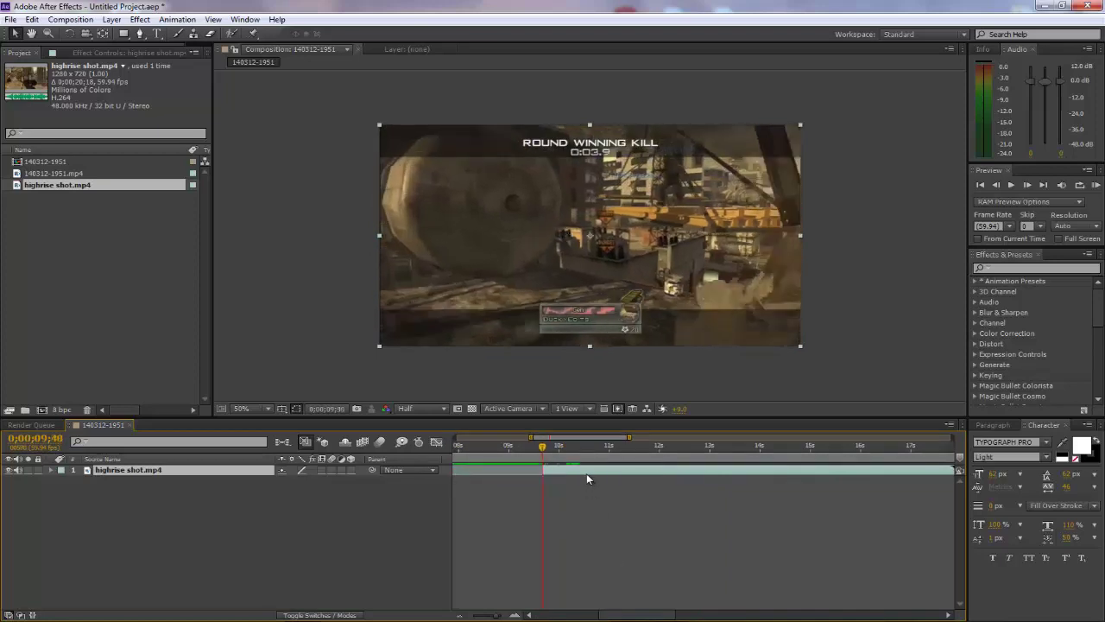
left_click_drag(586, 473, 673, 456)
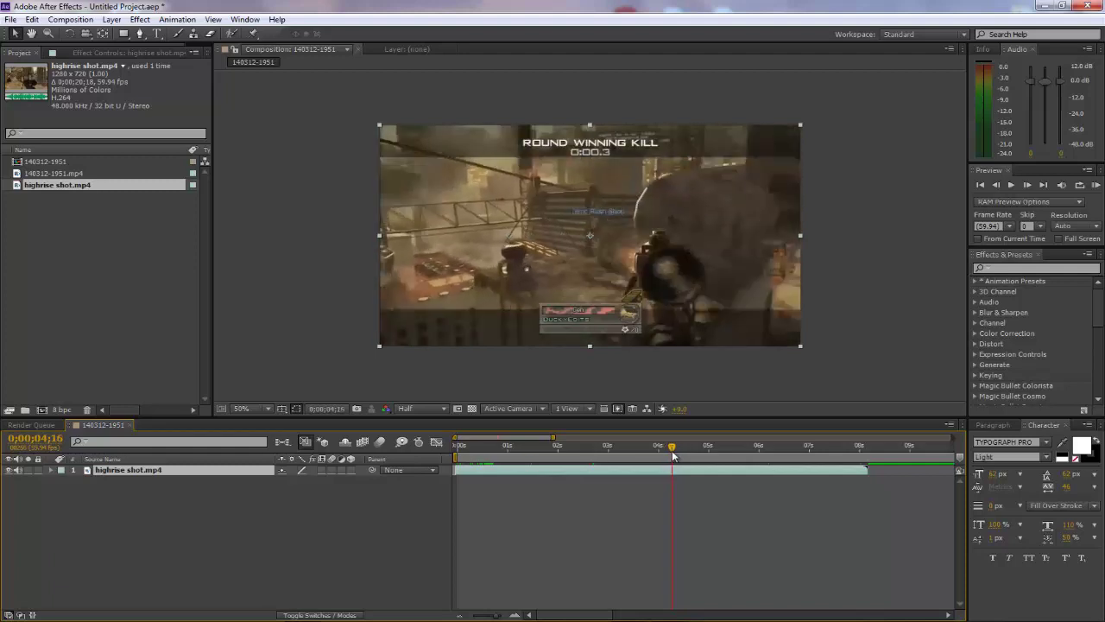
- Step through the frames around the replay's shot and set the current time to 0;00;04;14, just before the scope turns forward
left_click(997, 186)
left_click(997, 185)
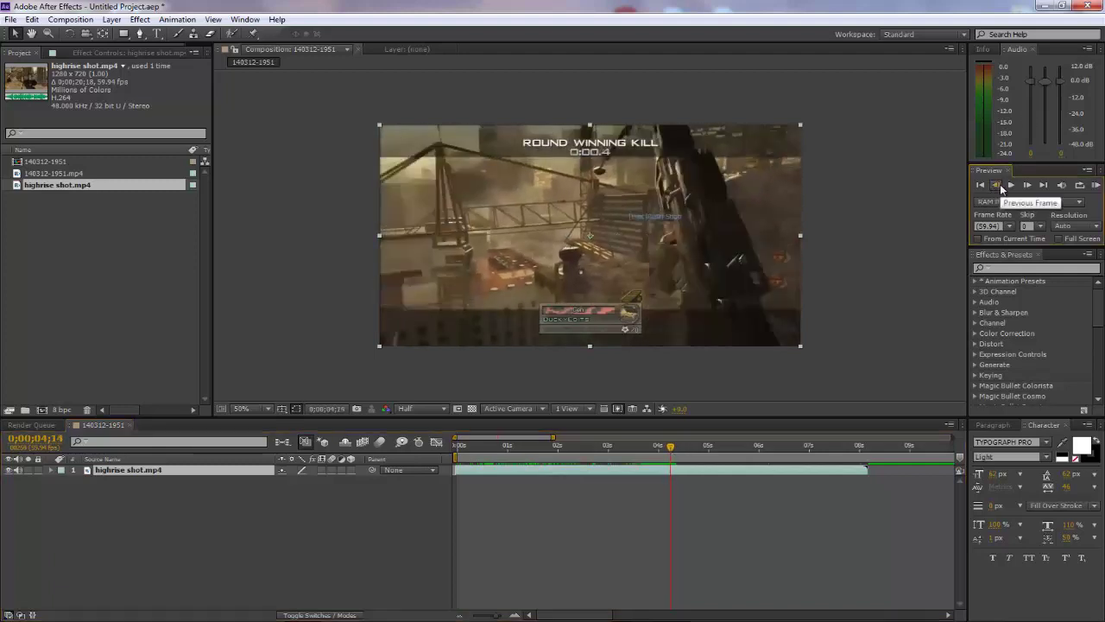
left_click(1027, 186)
left_click(998, 186)
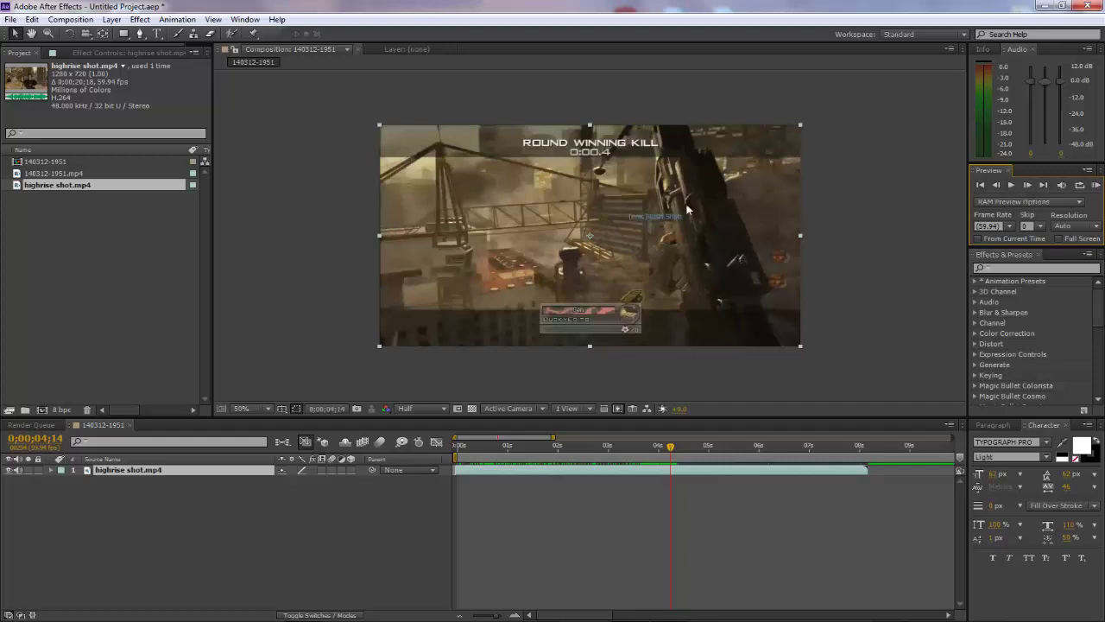
left_click(1028, 185)
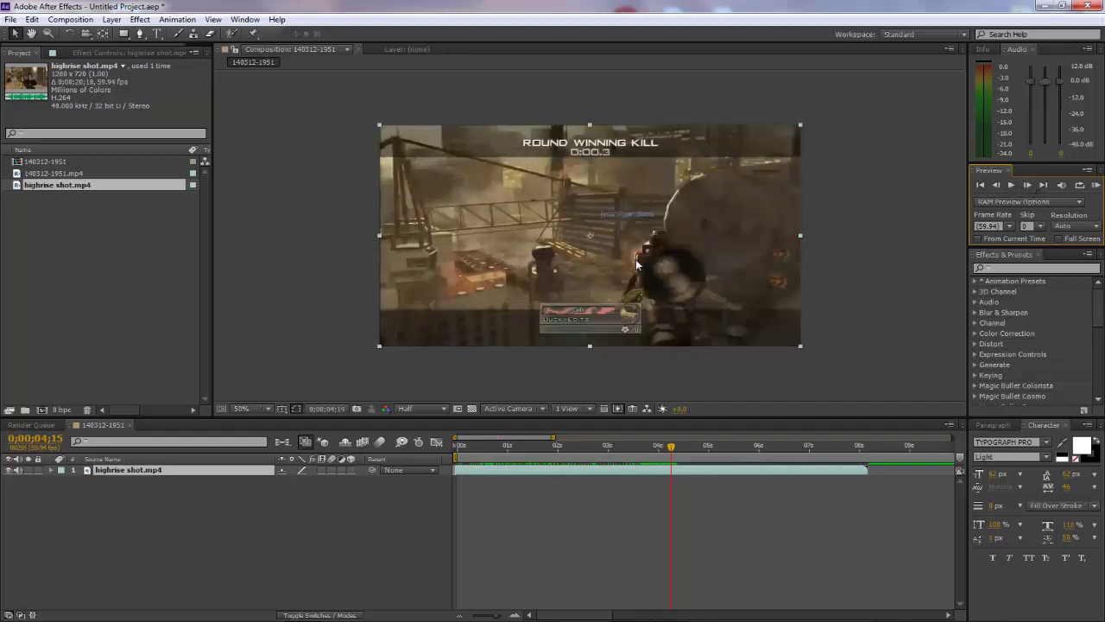
left_click(1027, 186)
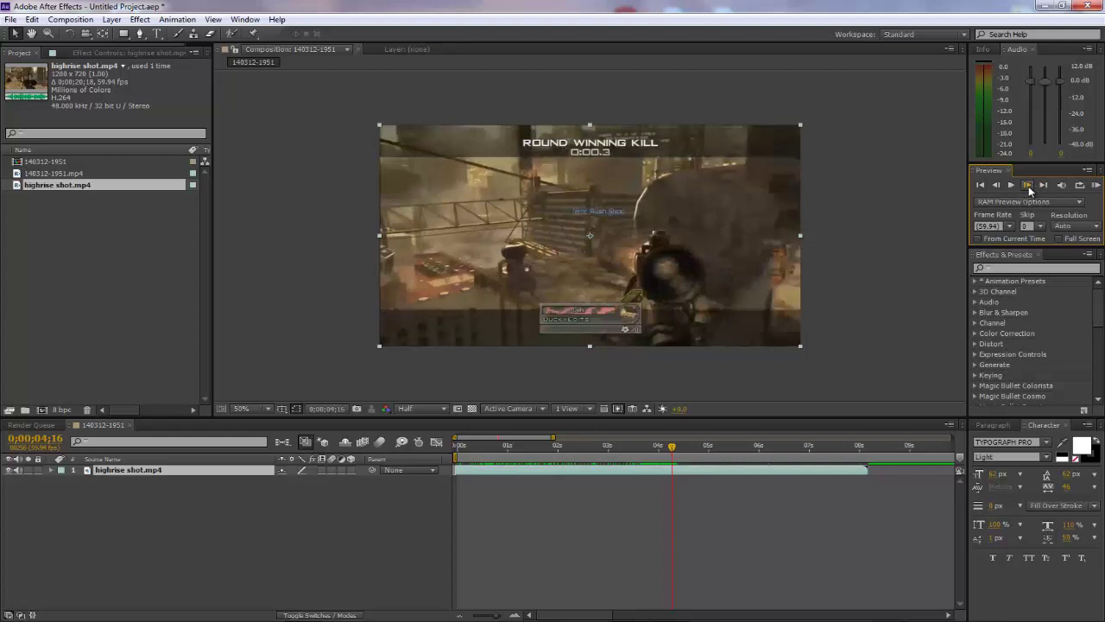
left_click(1028, 185)
left_click(1028, 190)
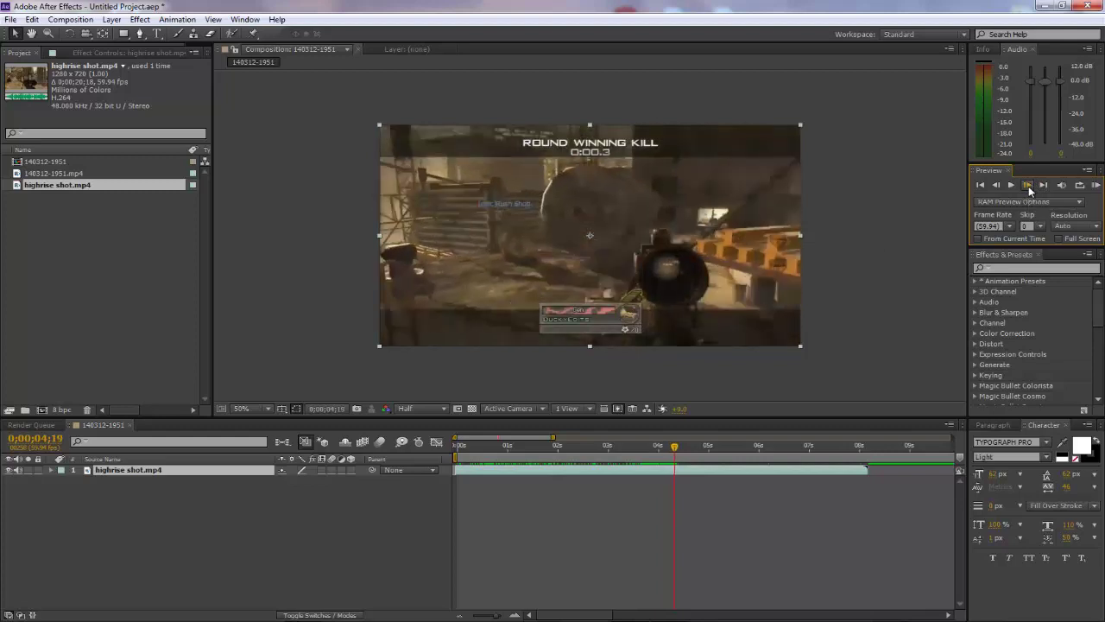
left_click(996, 188)
left_click(995, 185)
left_click(996, 185)
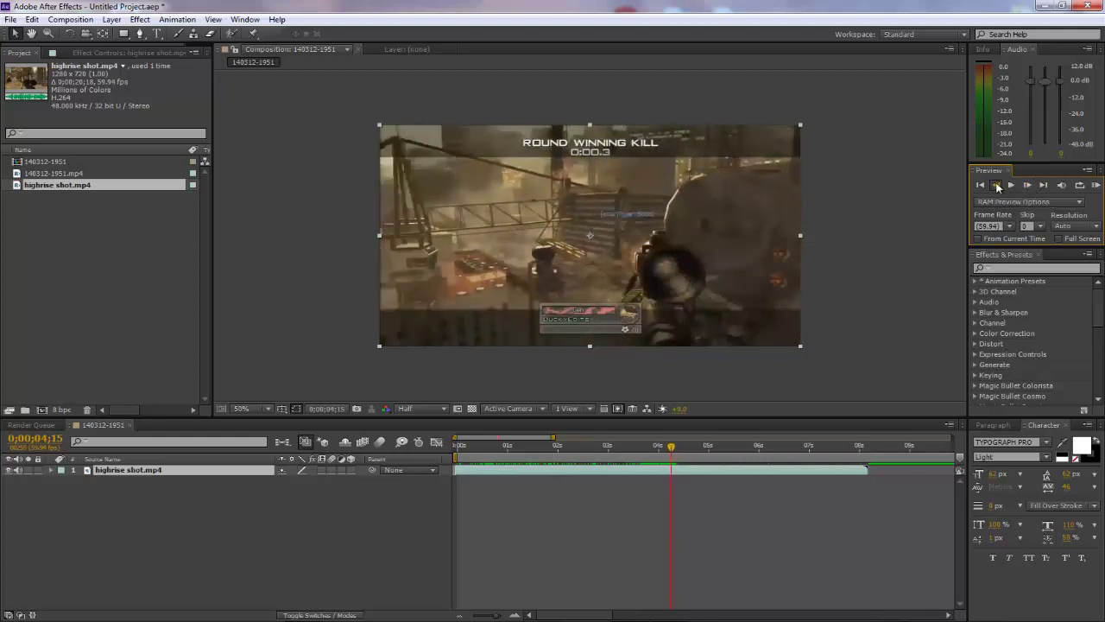
left_click(996, 186)
- Apply the Wave Warp effect to the highrise shot layer with a wave height of 15 and a wave width of 325
left_click(1019, 269)
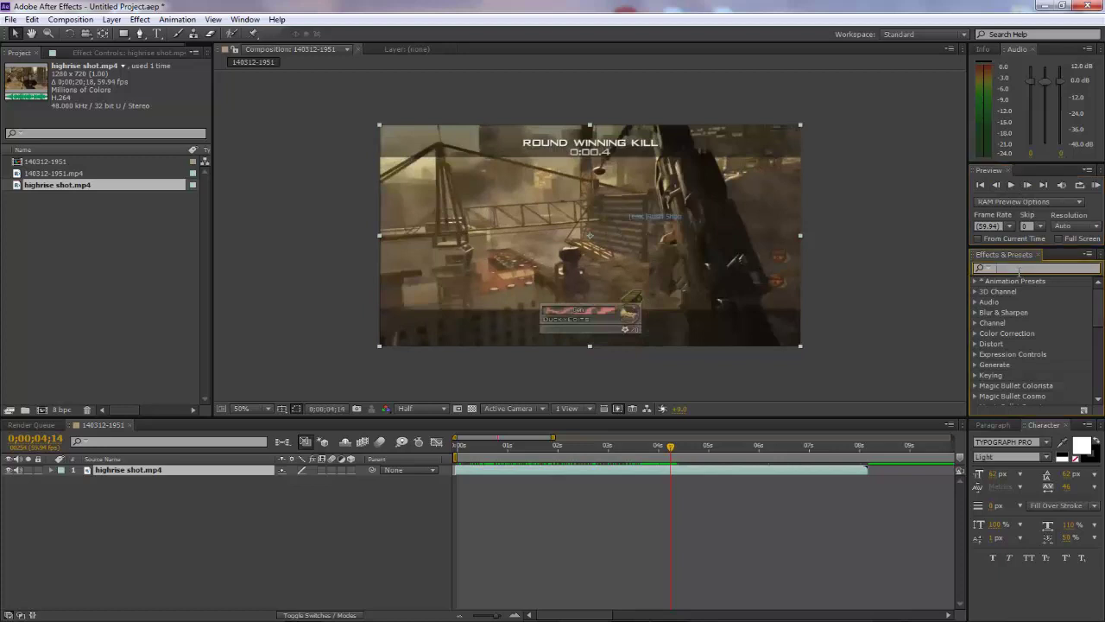
type("Wave w")
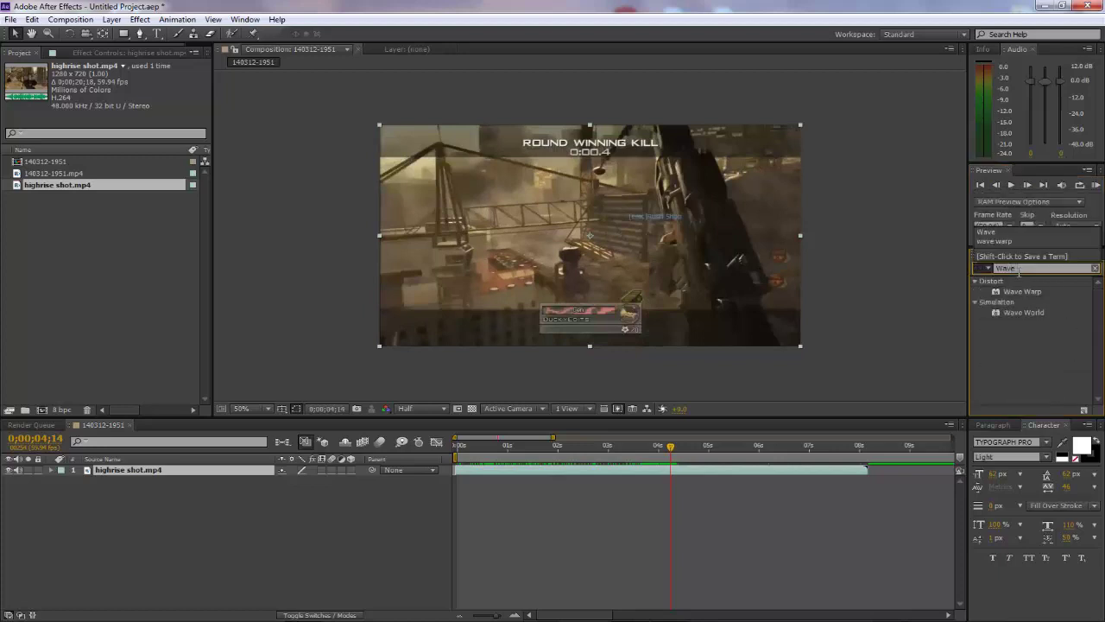
type("arp")
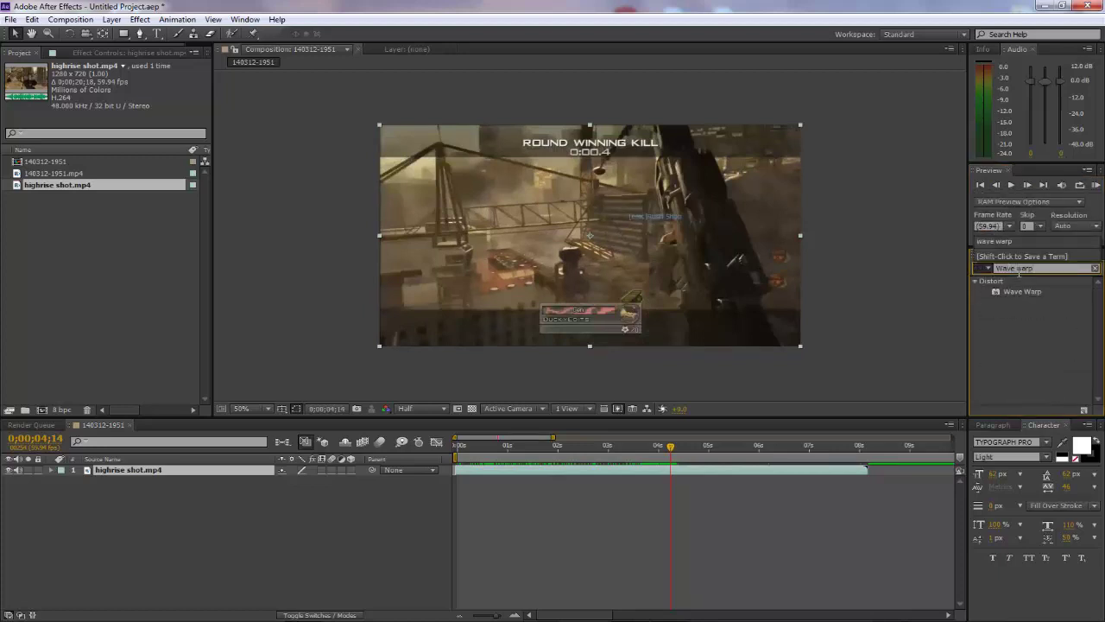
left_click_drag(1008, 293, 648, 474)
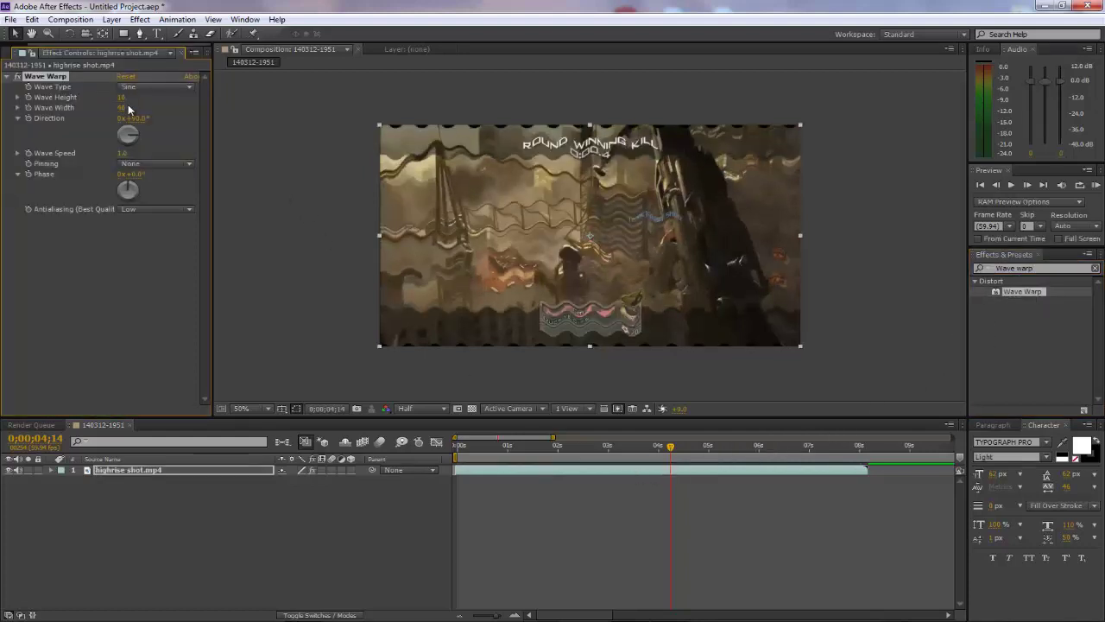
left_click_drag(118, 101, 173, 122)
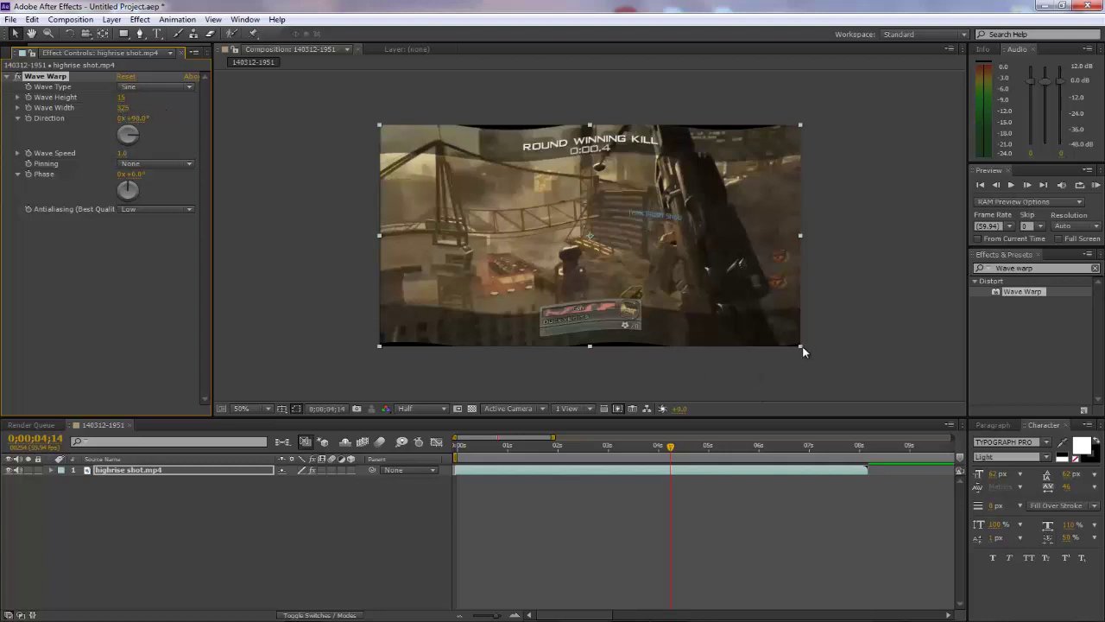
- Scale the highrise shot layer to 110% so the warped edges extend beyond the composition frame
left_click(52, 471)
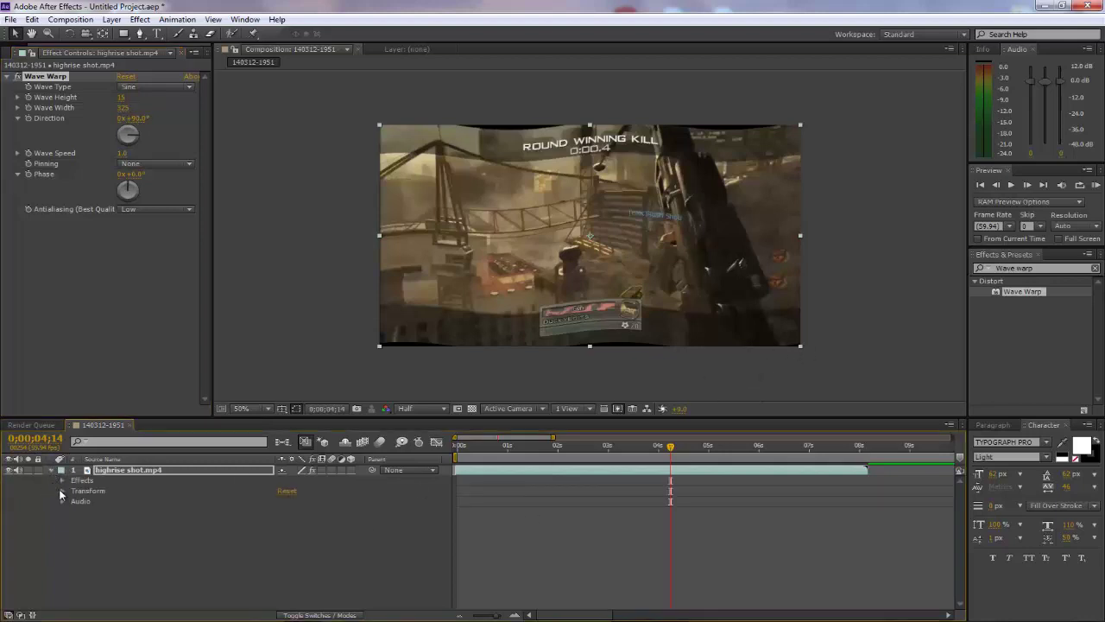
left_click(62, 491)
left_click_drag(325, 523, 332, 525)
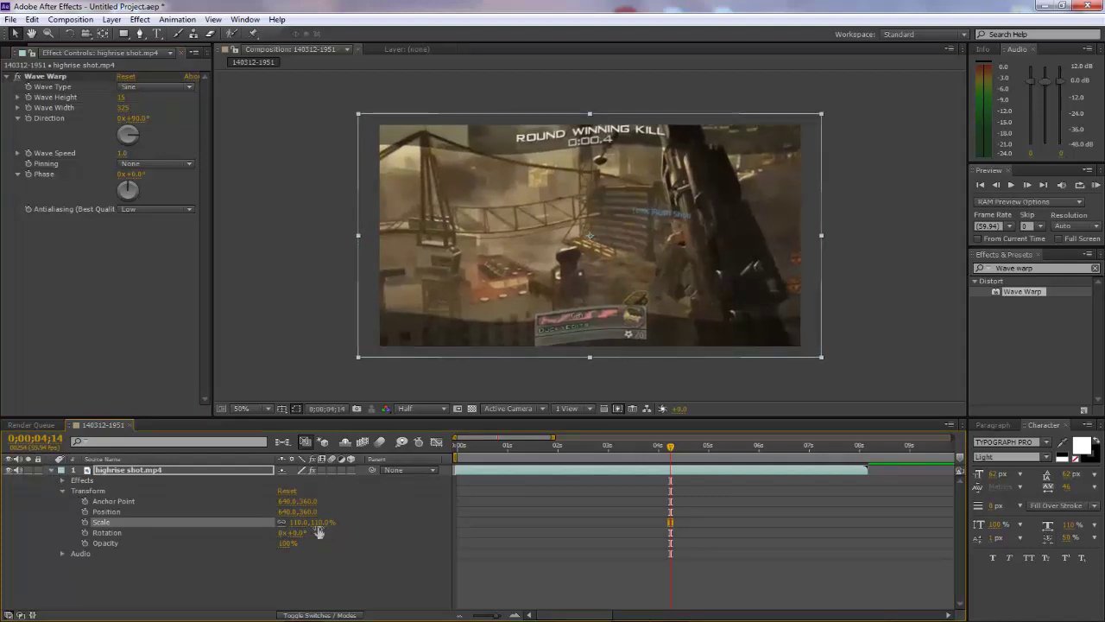
left_click_drag(316, 524, 320, 527)
left_click(307, 317)
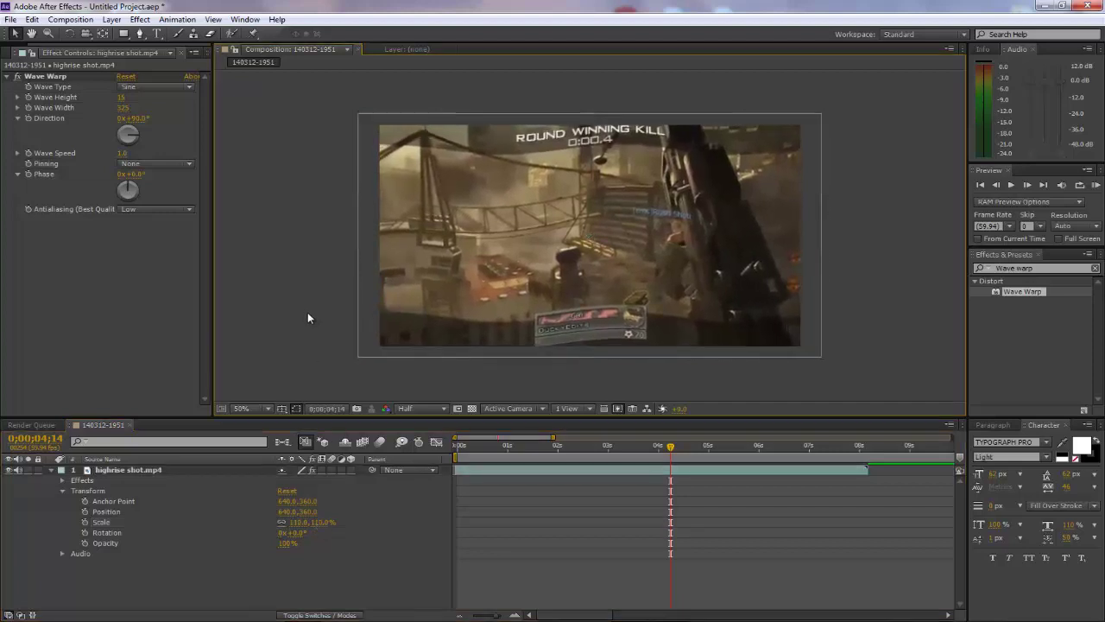
- Add a Wave Height keyframe to the layer's Wave Warp effect at 0;00;04;14 with a value of 0
left_click(62, 490)
left_click(62, 480)
left_click(74, 490)
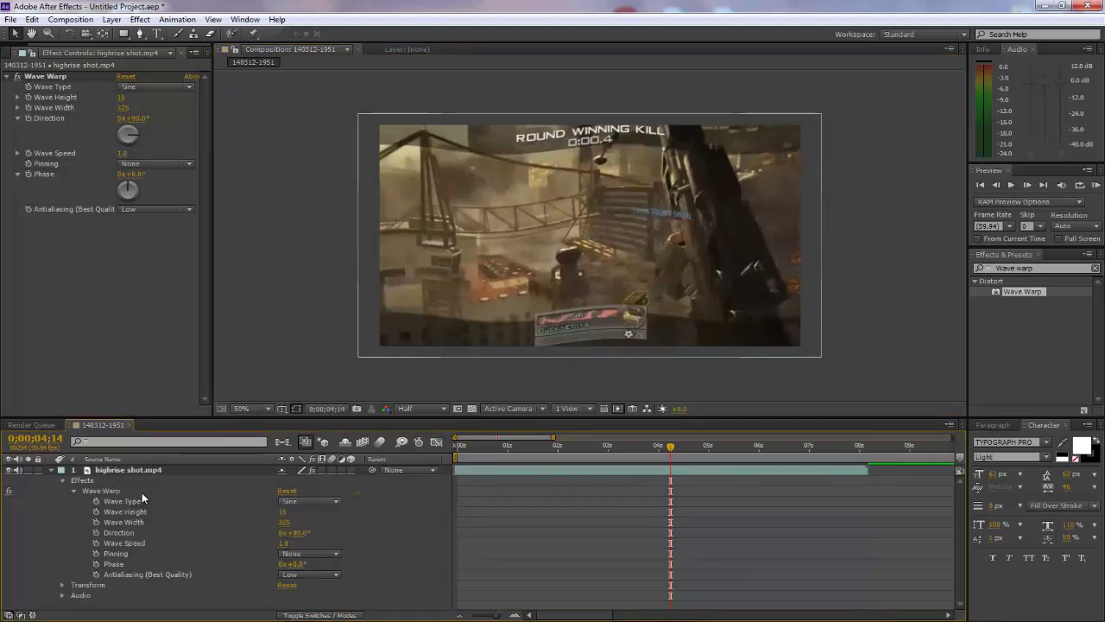
left_click(96, 512)
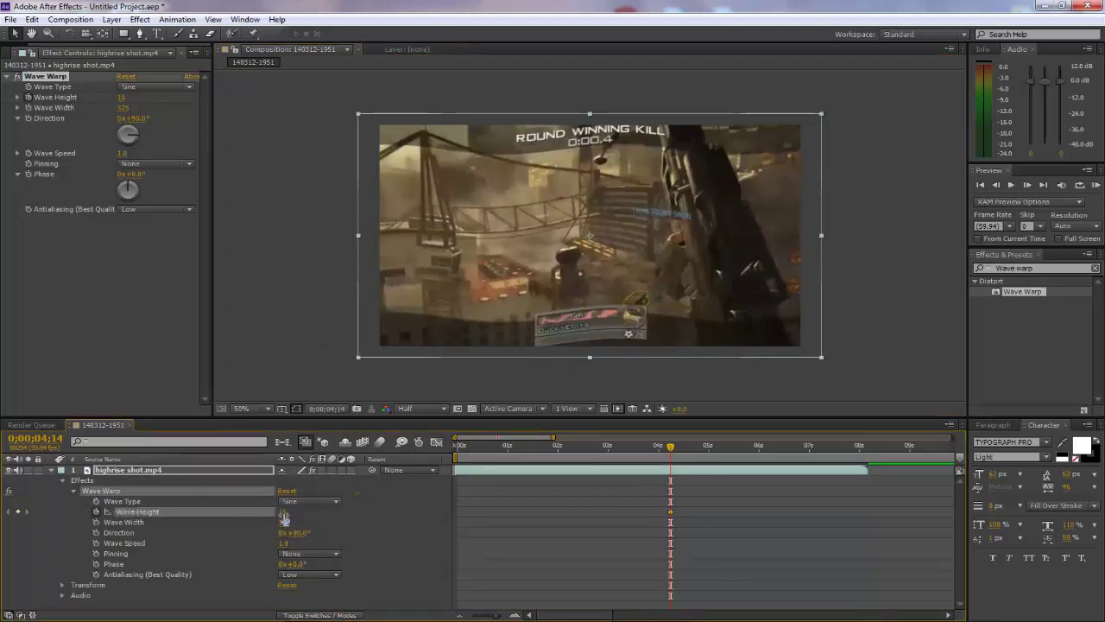
left_click_drag(284, 517, 276, 516)
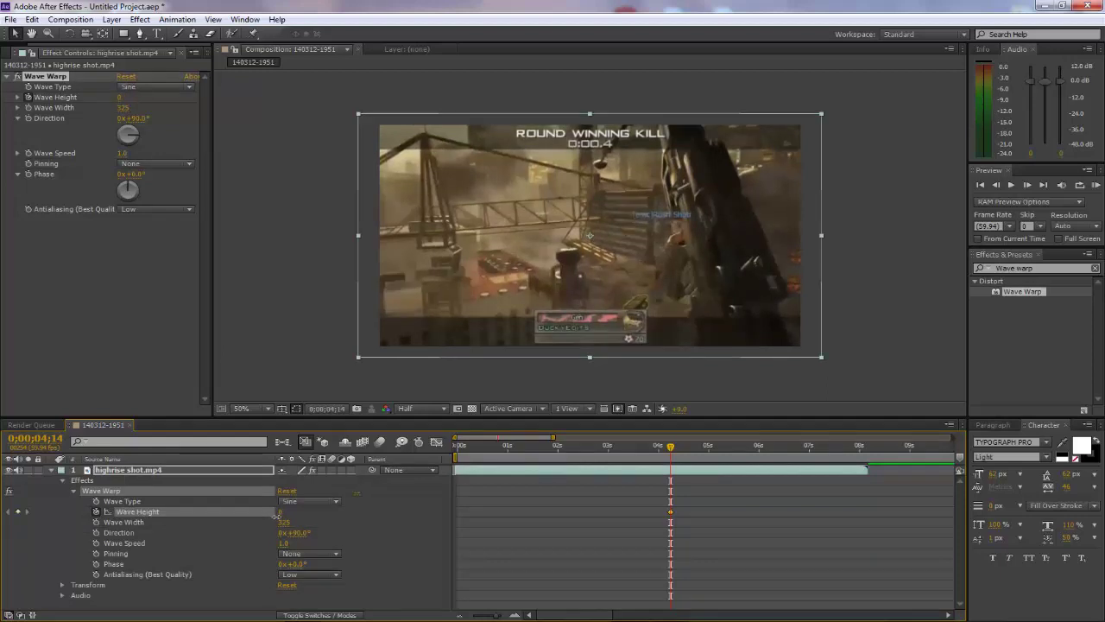
- Add a Wave Height keyframe of 15 at 0;00;04;15 and set the Wave Warp's Wave Speed to 0
left_click(1024, 185)
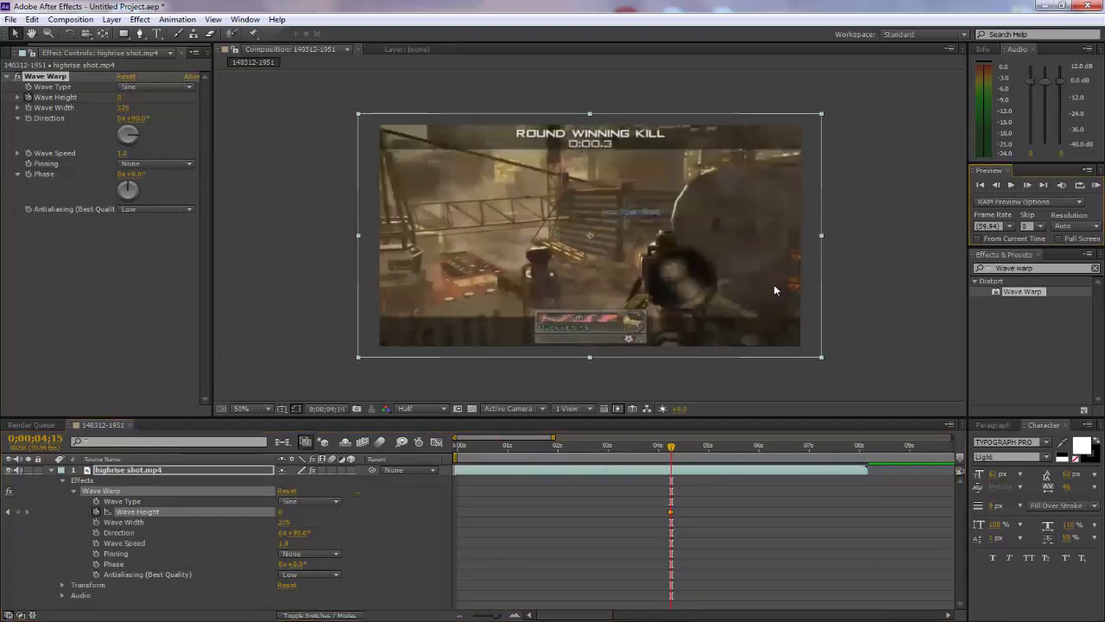
left_click_drag(282, 511, 294, 512)
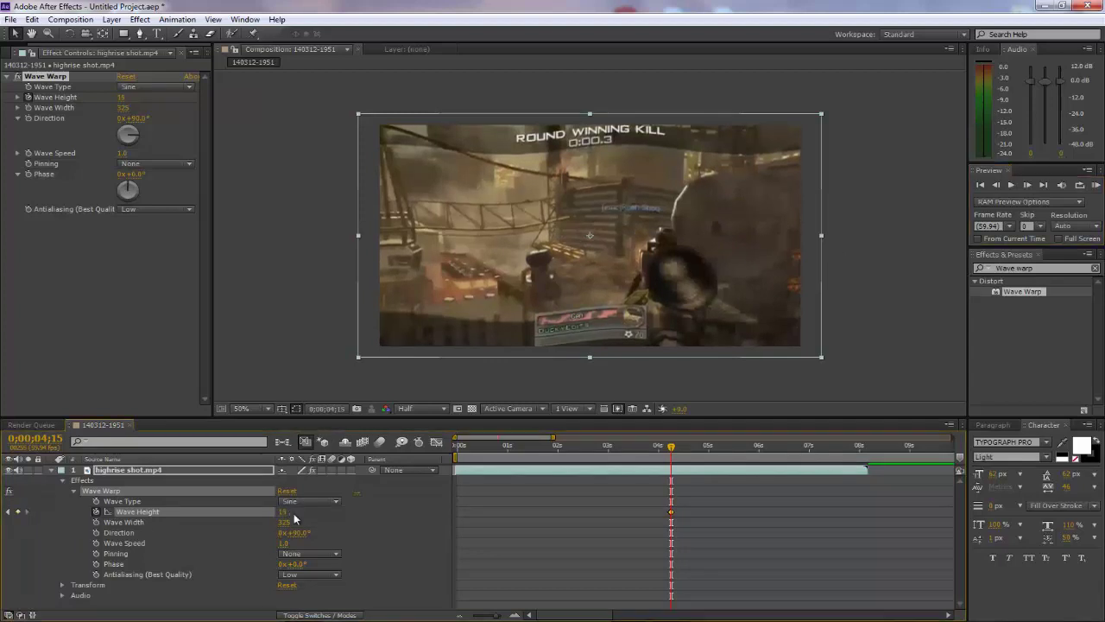
left_click_drag(667, 446, 735, 454)
left_click(124, 153)
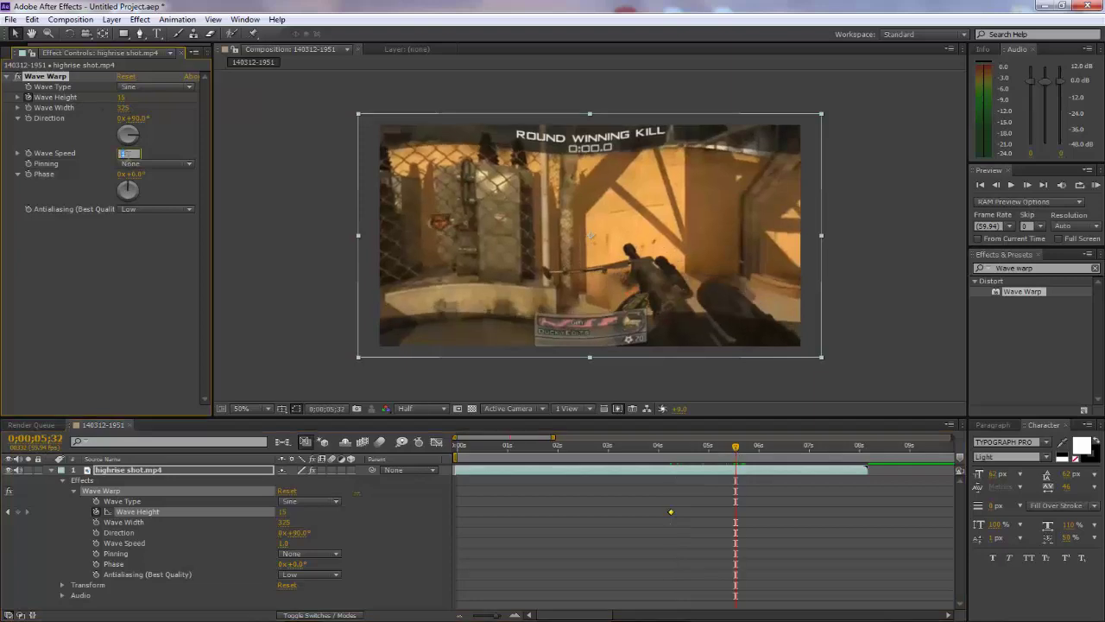
left_click_drag(663, 447, 716, 449)
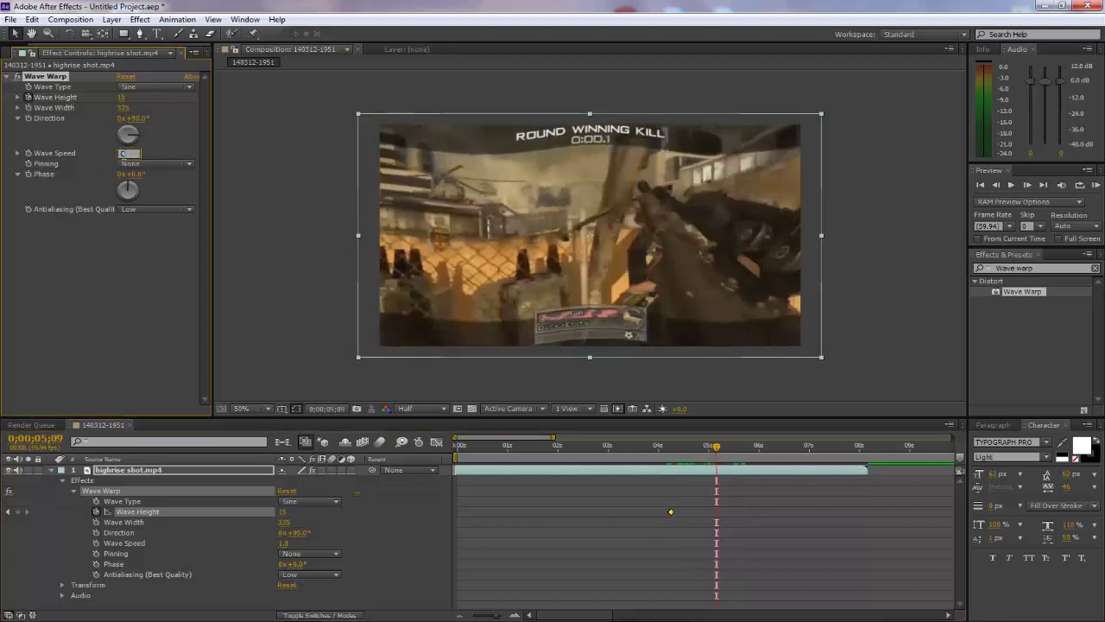
left_click(338, 242)
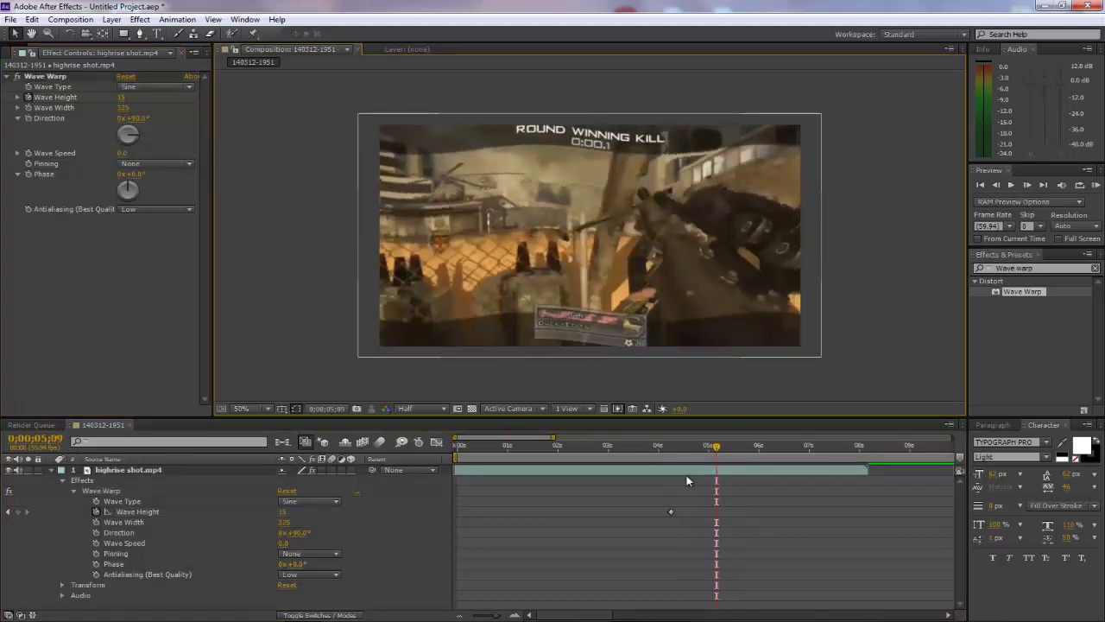
- Add a Wave Height keyframe with a value of 0 at 0;00;05;24 to end the warp
left_click_drag(716, 449, 729, 467)
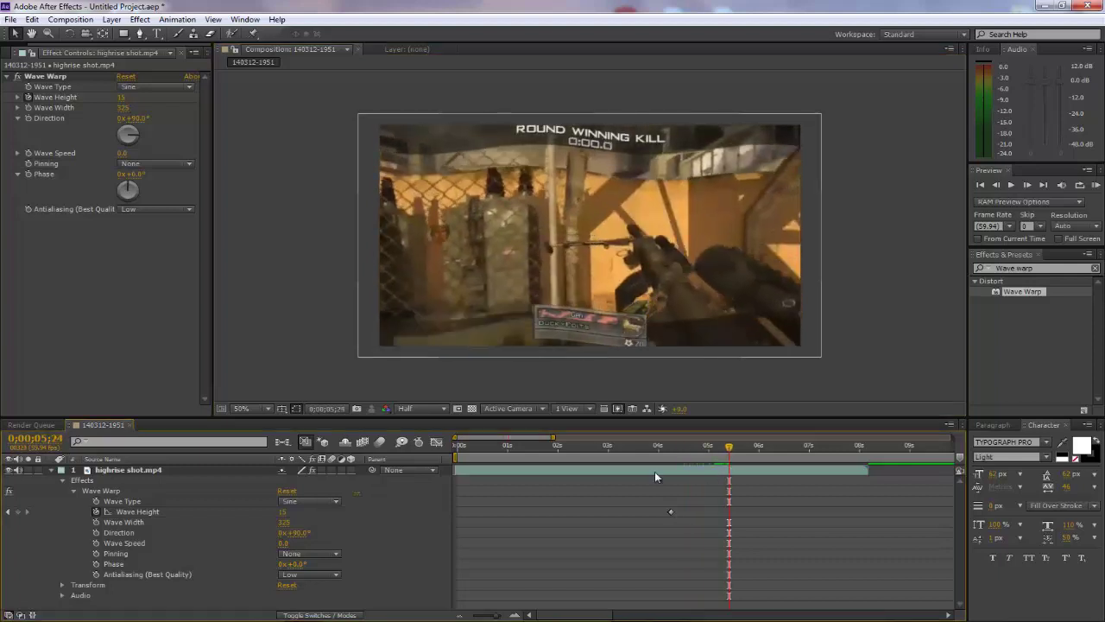
left_click(283, 511)
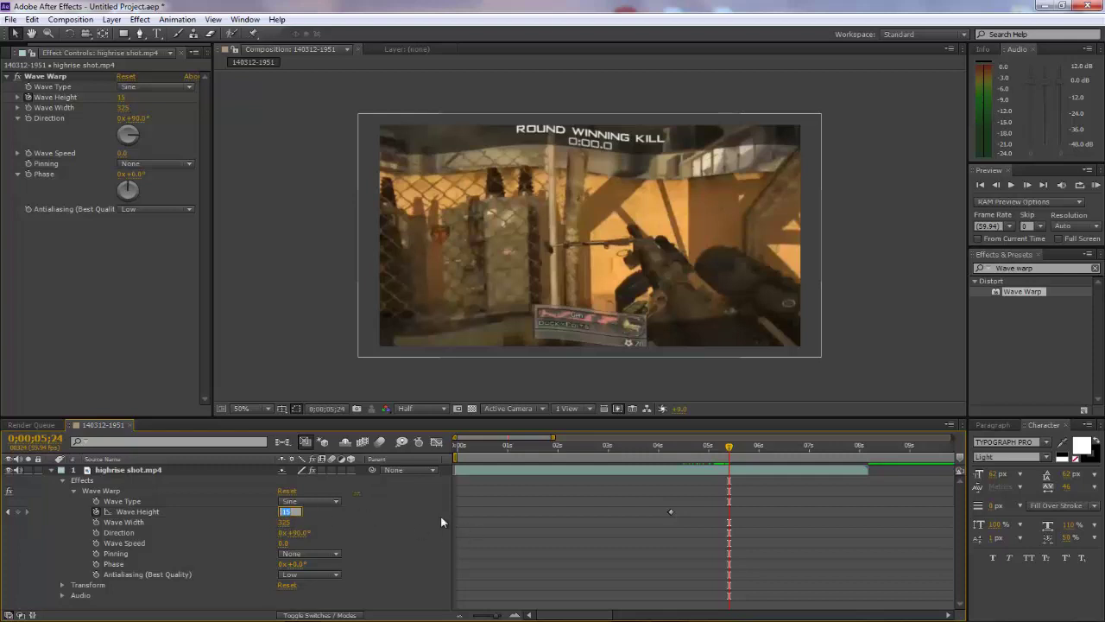
left_click(17, 511)
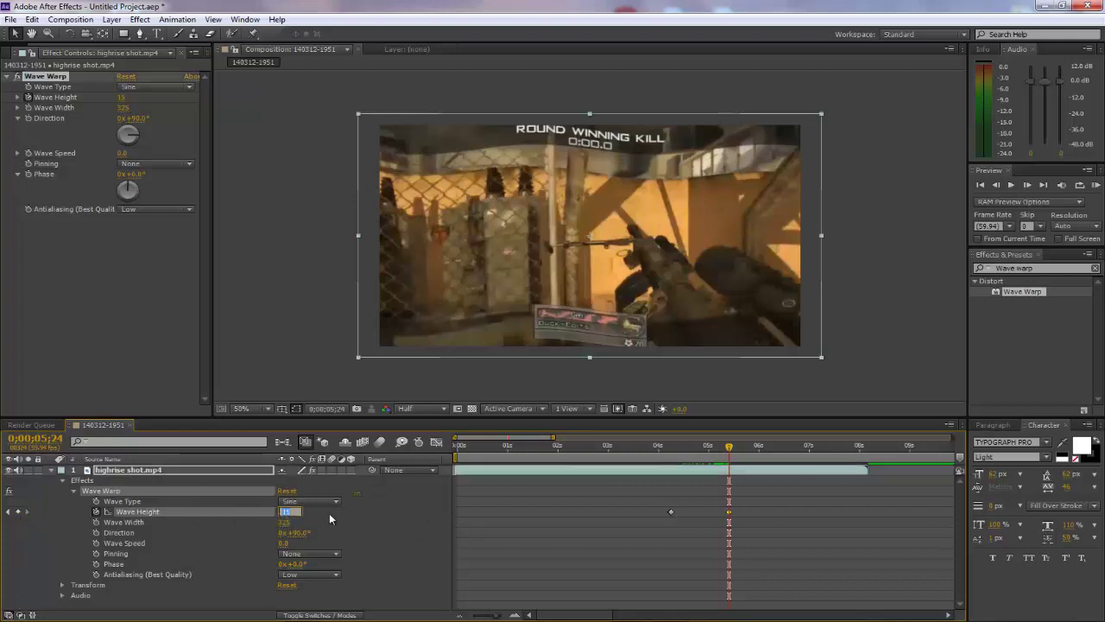
type("0")
key("Return")
left_click(290, 396)
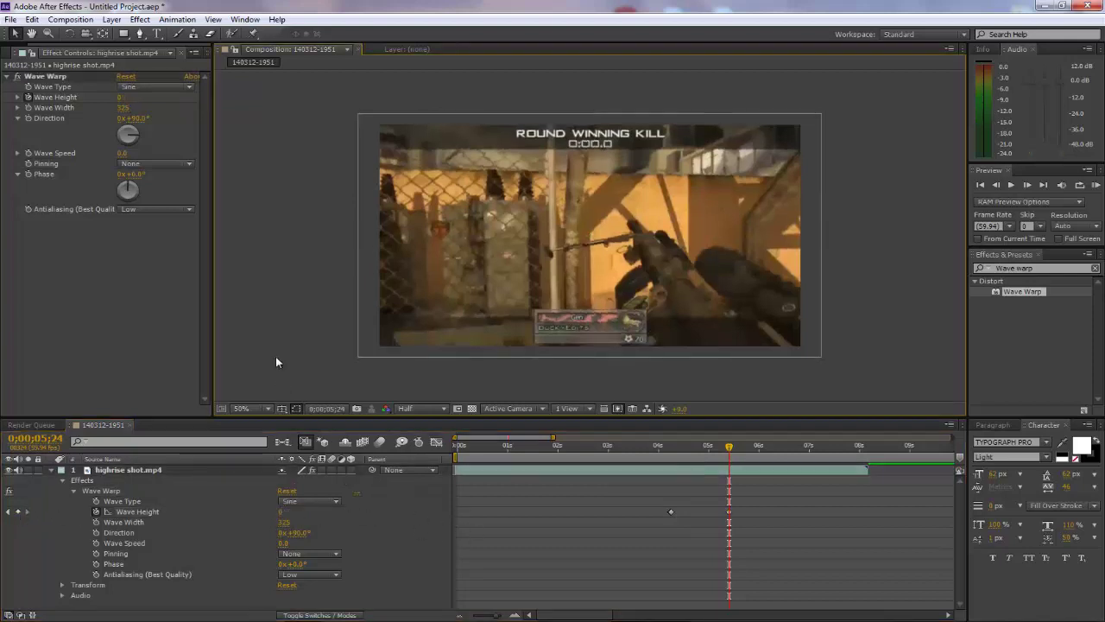
- Trim the end of the work area to the end of the highrise shot layer and play a RAM preview
left_click_drag(729, 446, 672, 450)
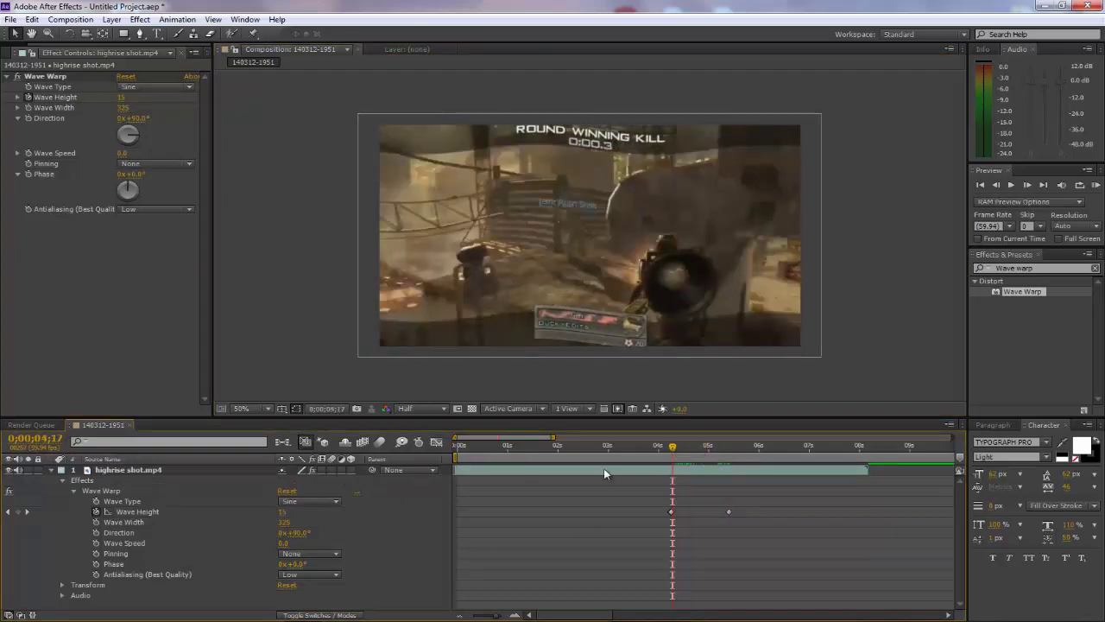
left_click_drag(594, 615, 933, 616)
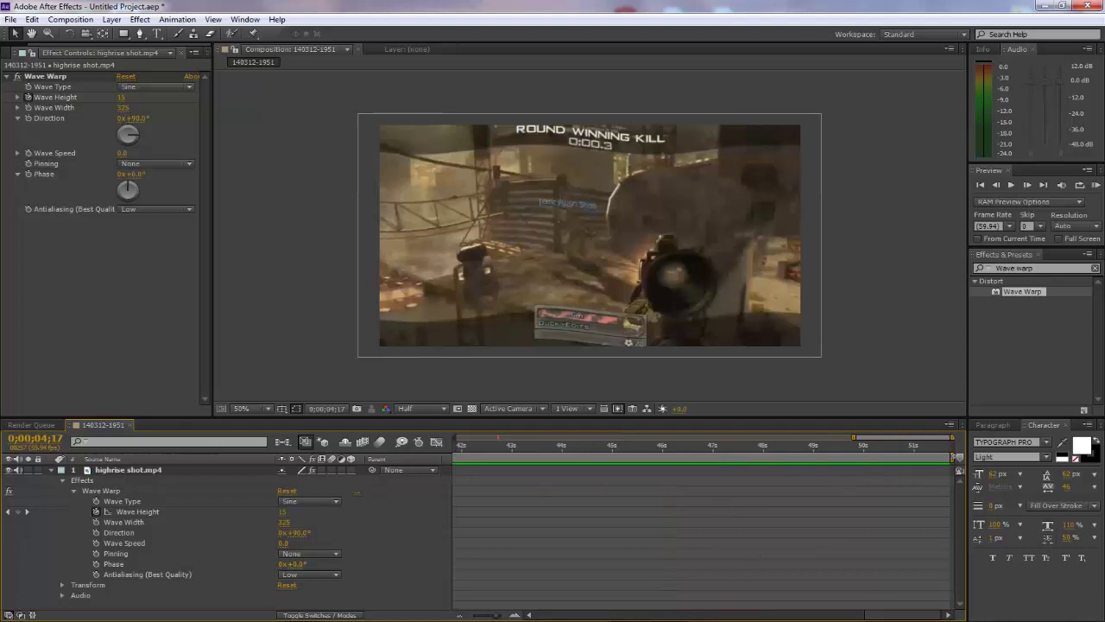
left_click_drag(953, 459, 870, 470)
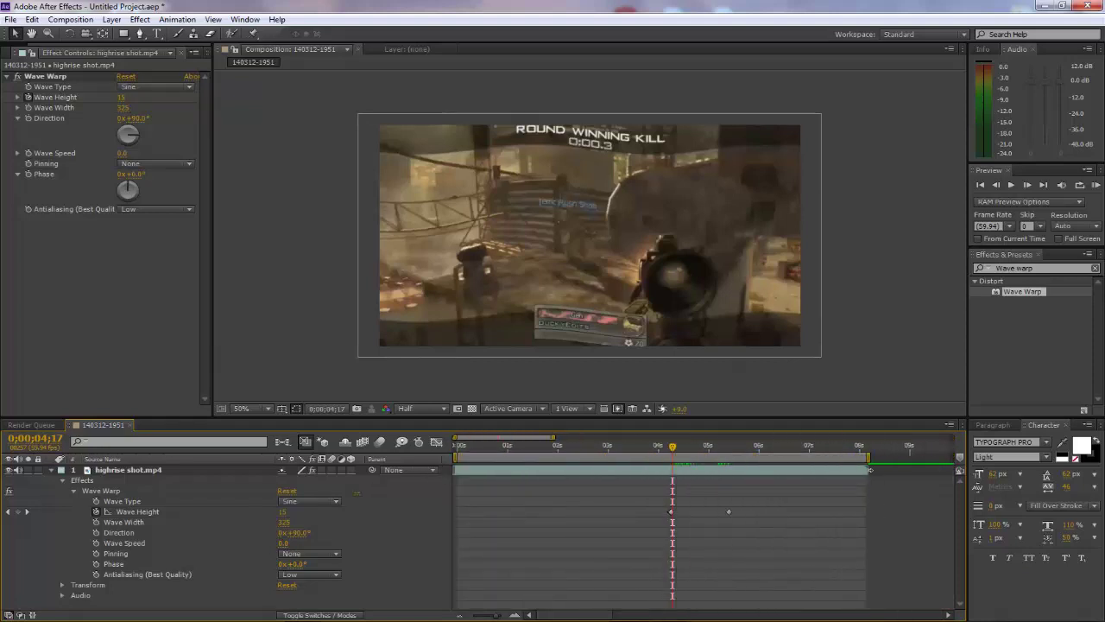
left_click(1101, 185)
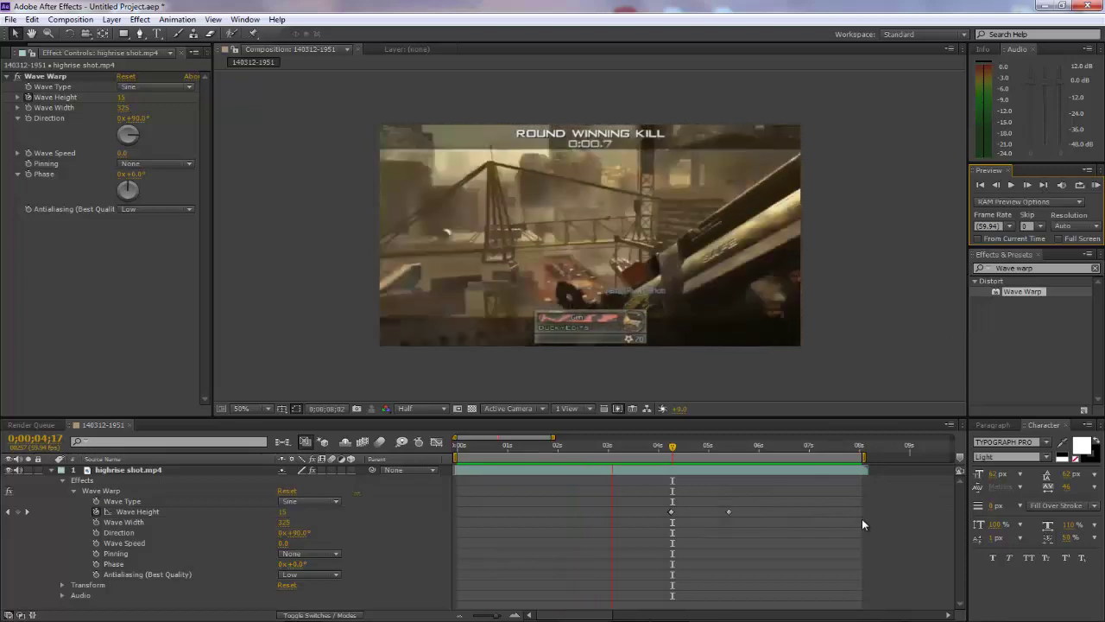
left_click(1096, 184)
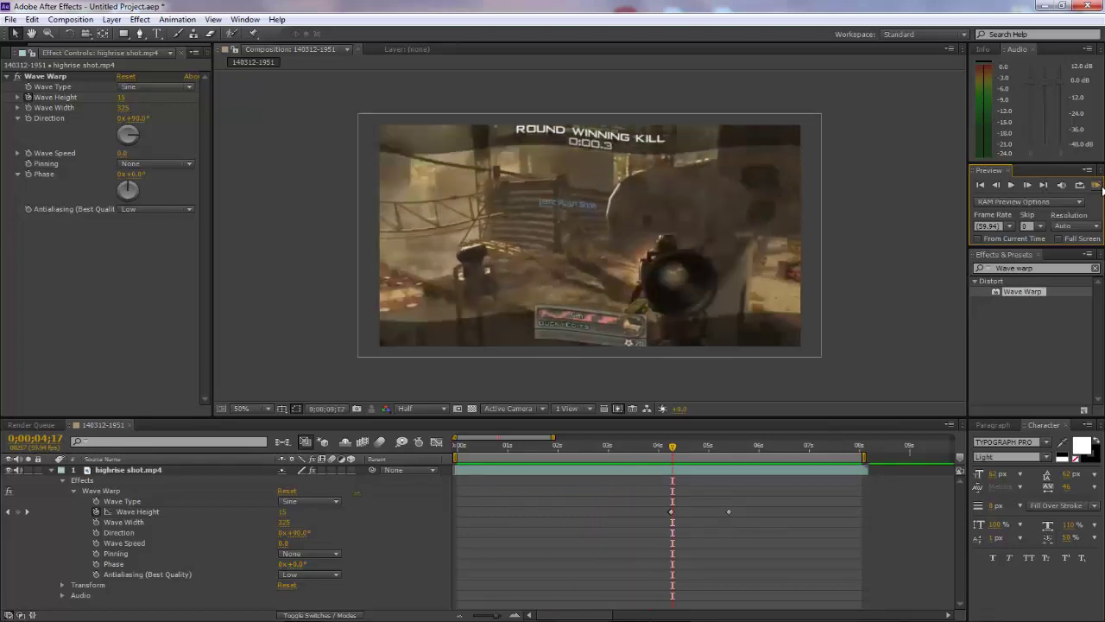
- Preview the Wave Warp animation by playing and scrubbing through the replay before and after the shot
left_click_drag(676, 449, 541, 449)
left_click(1097, 185)
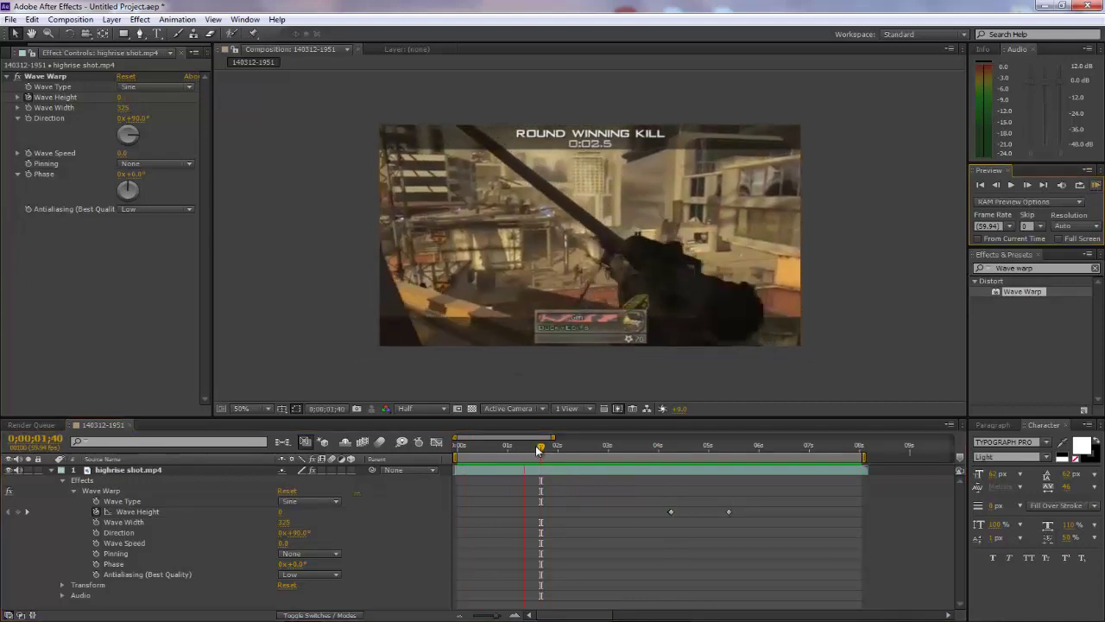
left_click_drag(537, 451, 604, 455)
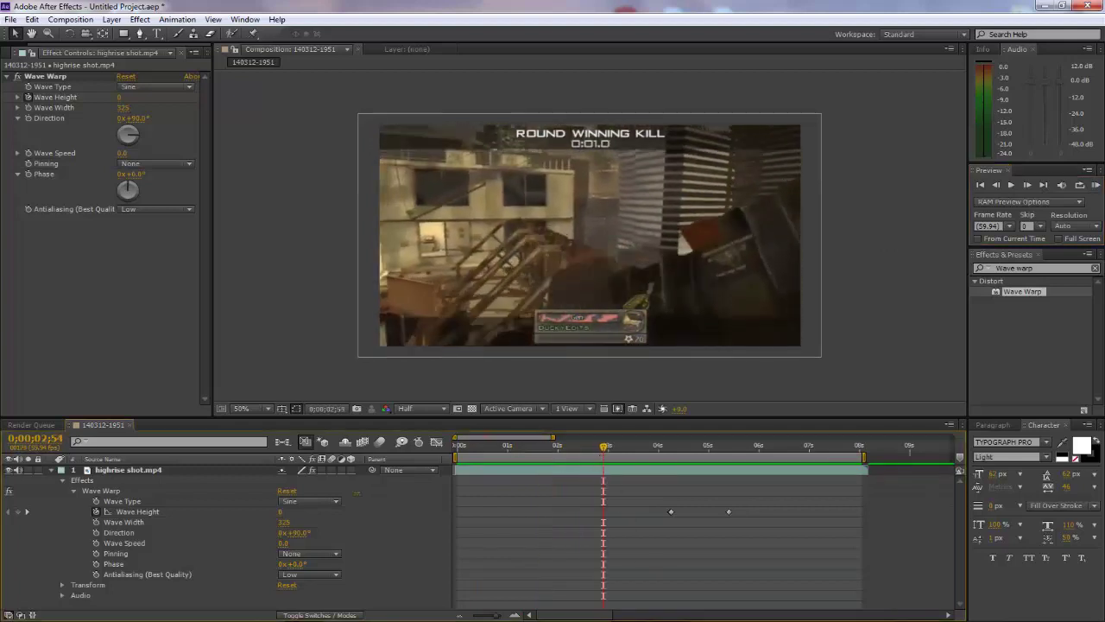
key("F10")
left_click_drag(605, 452, 759, 455)
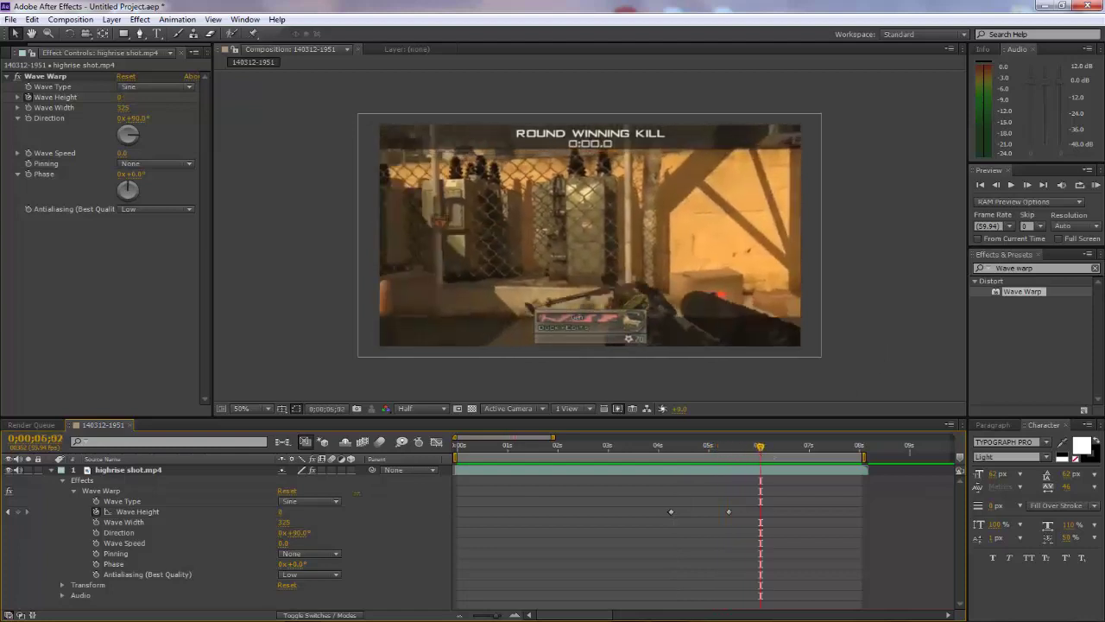
- Remove all effects from the highrise shot layer and apply the Turbulent Displace effect to it instead
left_click(111, 471)
key("ctrl+shift+e")
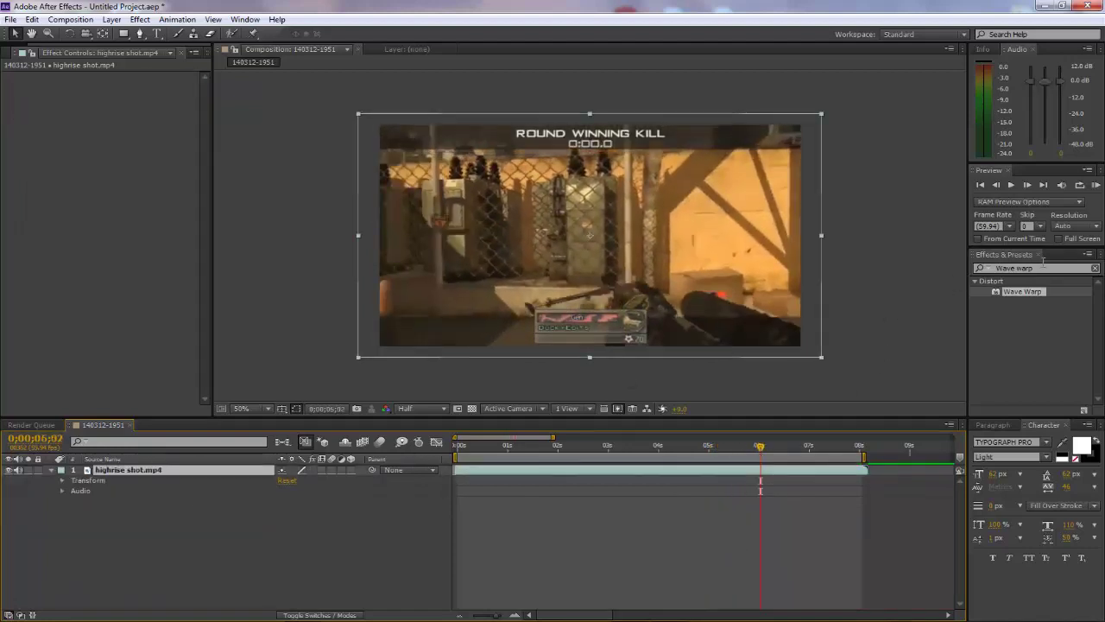
left_click(1043, 267)
type("Tur")
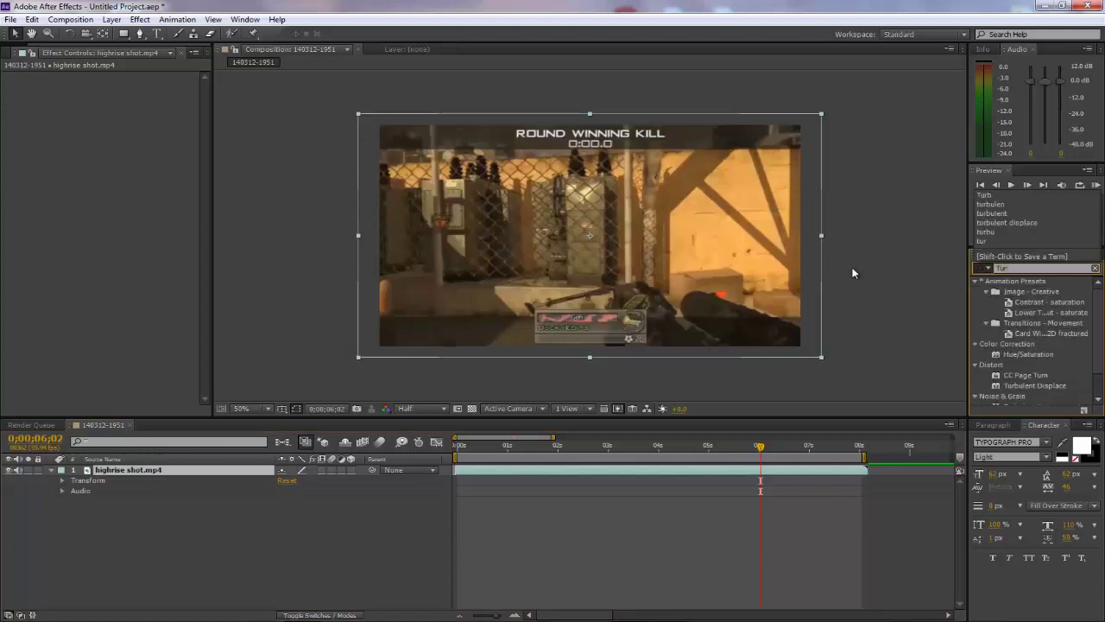
type("bu")
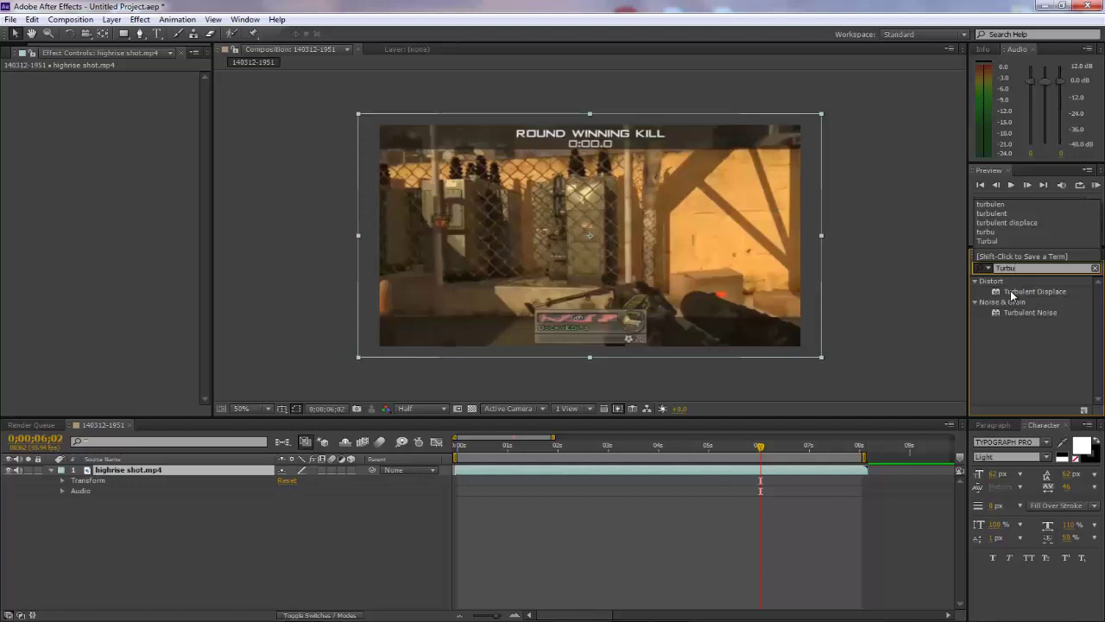
left_click_drag(1012, 295, 650, 471)
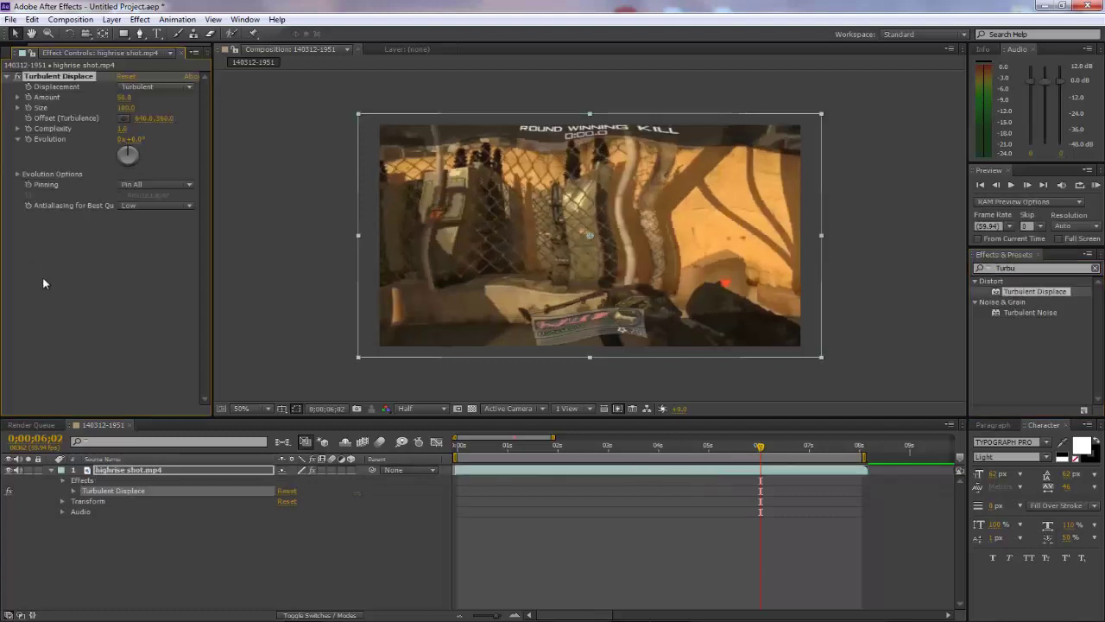
- Set the Turbulent Displace effect's Amount to 17 and its Size to 99
left_click_drag(125, 99, 106, 97)
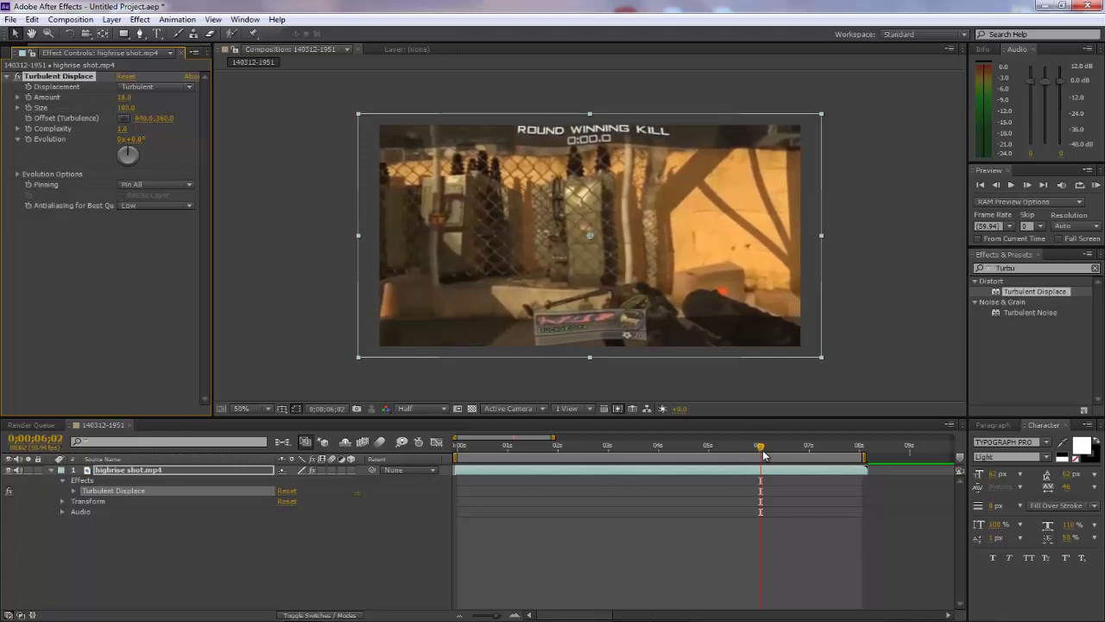
left_click_drag(760, 447, 629, 456)
left_click_drag(125, 99, 276, 105)
left_click_drag(641, 135, 123, 107)
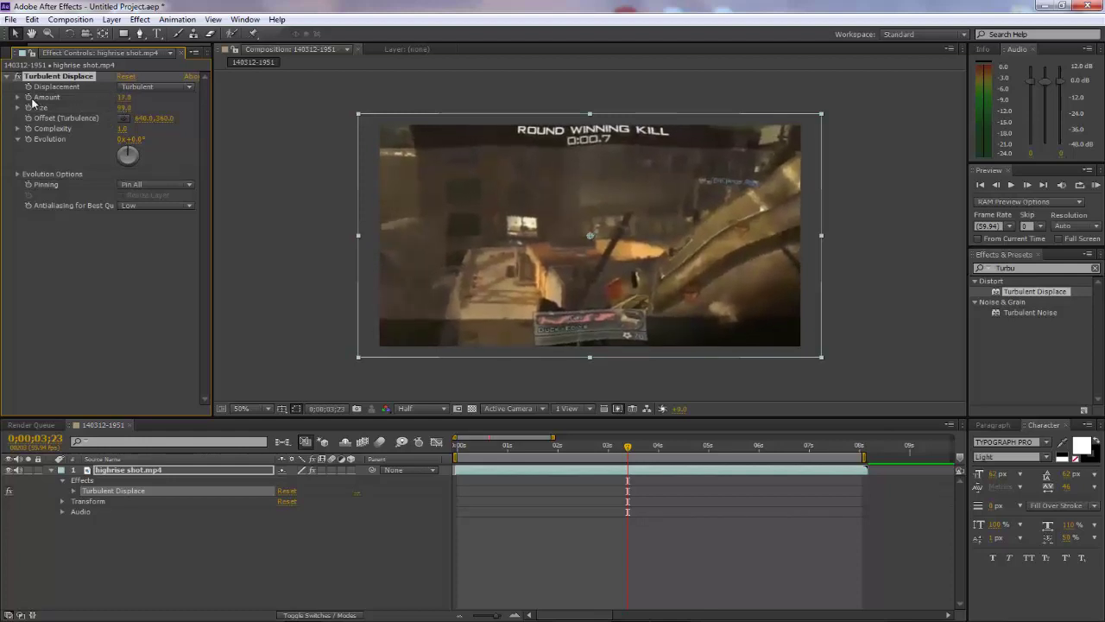
- Add a Turbulent Displace Amount keyframe with a value of 0 at 0;00;04;14, just before the shot
left_click_drag(632, 446, 671, 446)
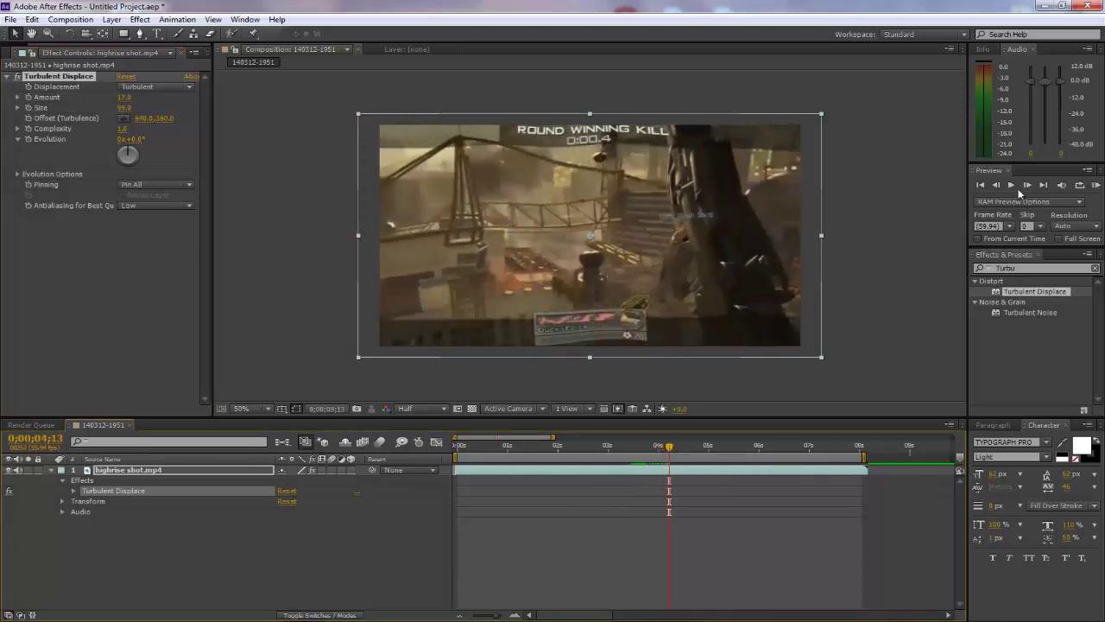
left_click(1027, 185)
left_click(1027, 185)
left_click(998, 187)
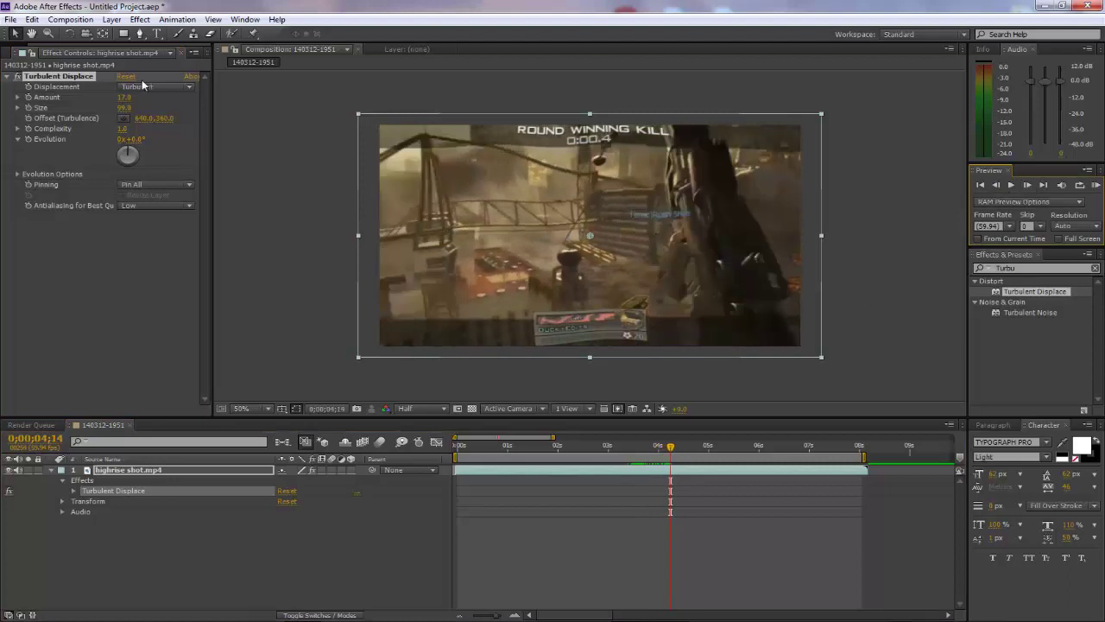
left_click(123, 97)
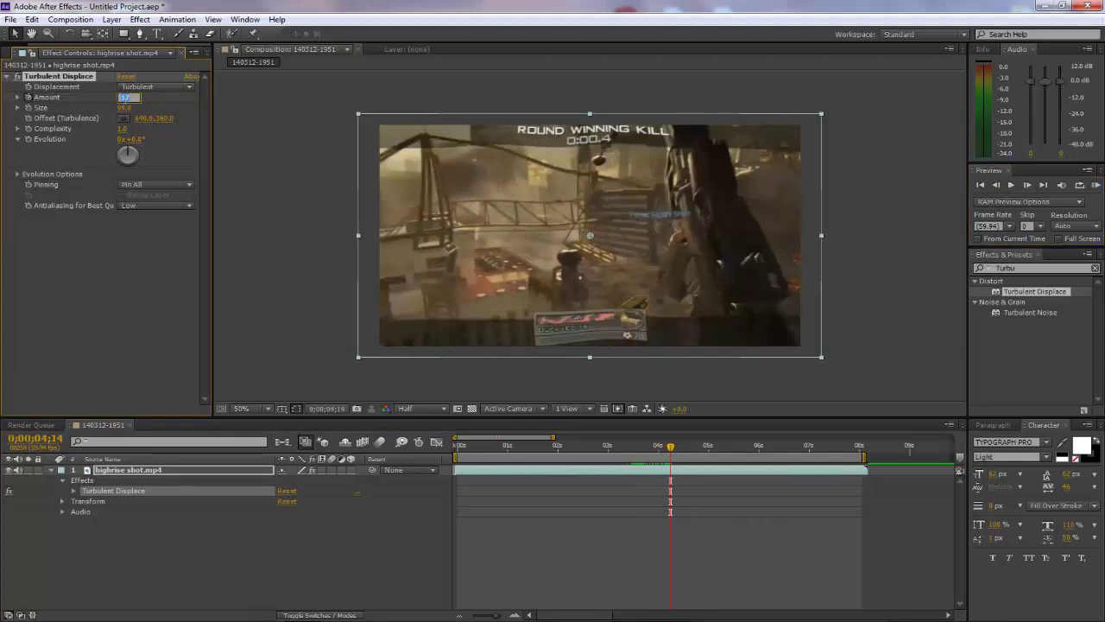
- Add an Amount keyframe with a value of 17 one frame further on, at 0;00;04;15
left_click(1027, 185)
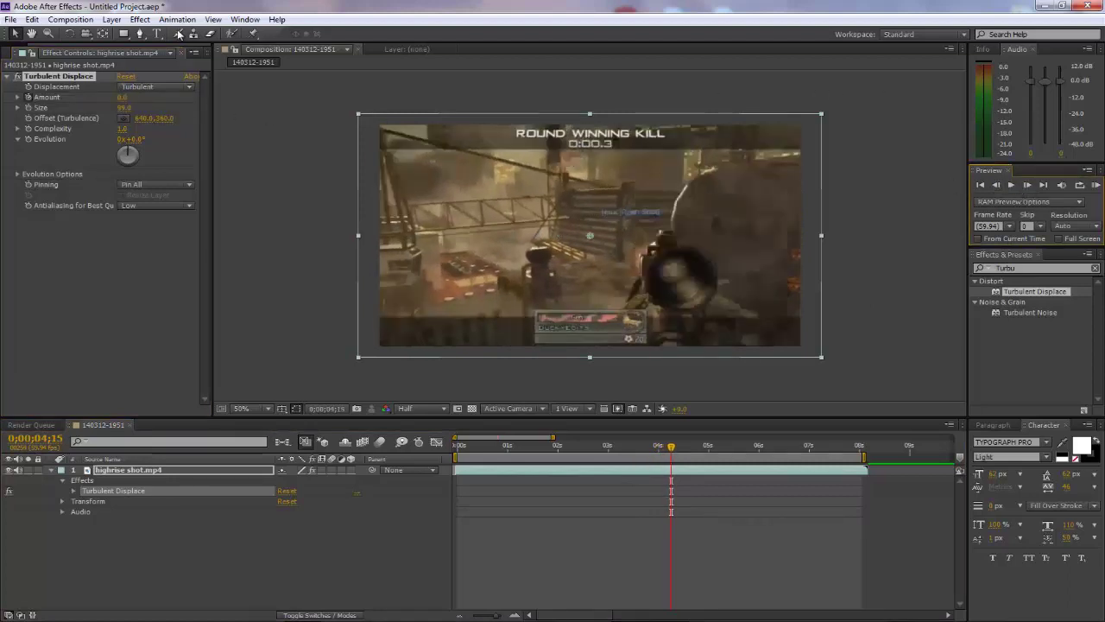
left_click(124, 97)
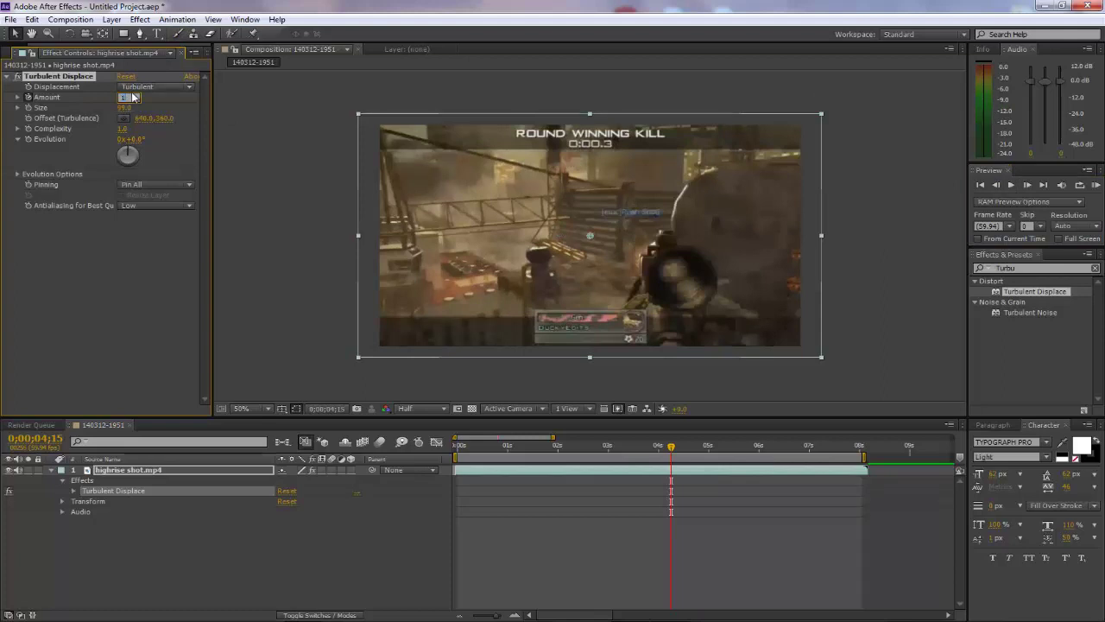
left_click(260, 148)
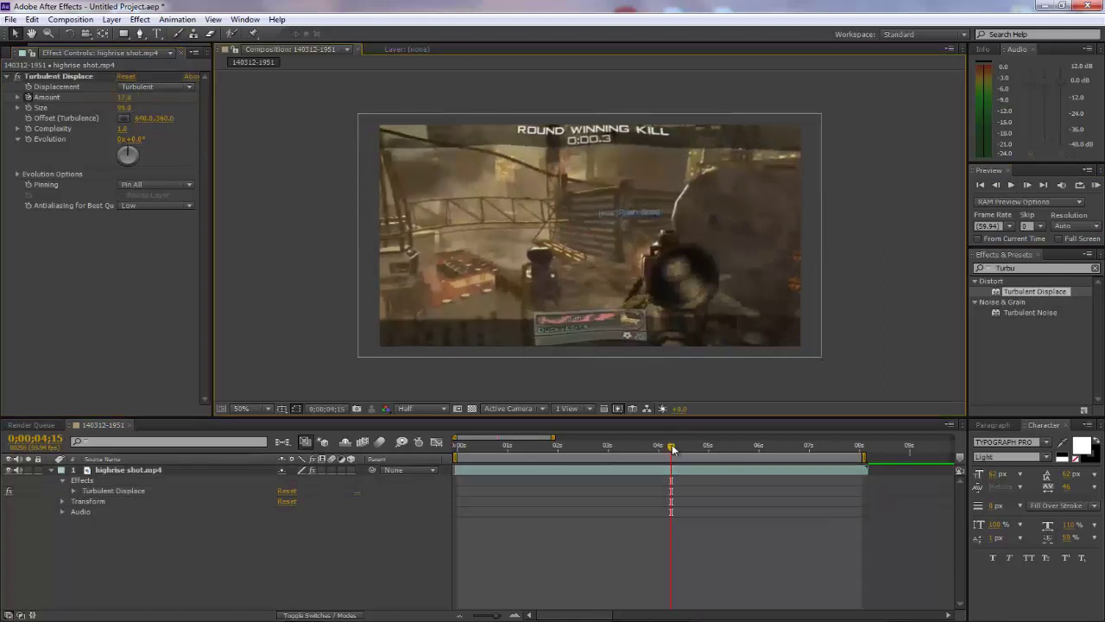
- Add an Amount keyframe with a value of 0 at 0;00;05;20 so the displacement fades out
left_click_drag(672, 446, 726, 449)
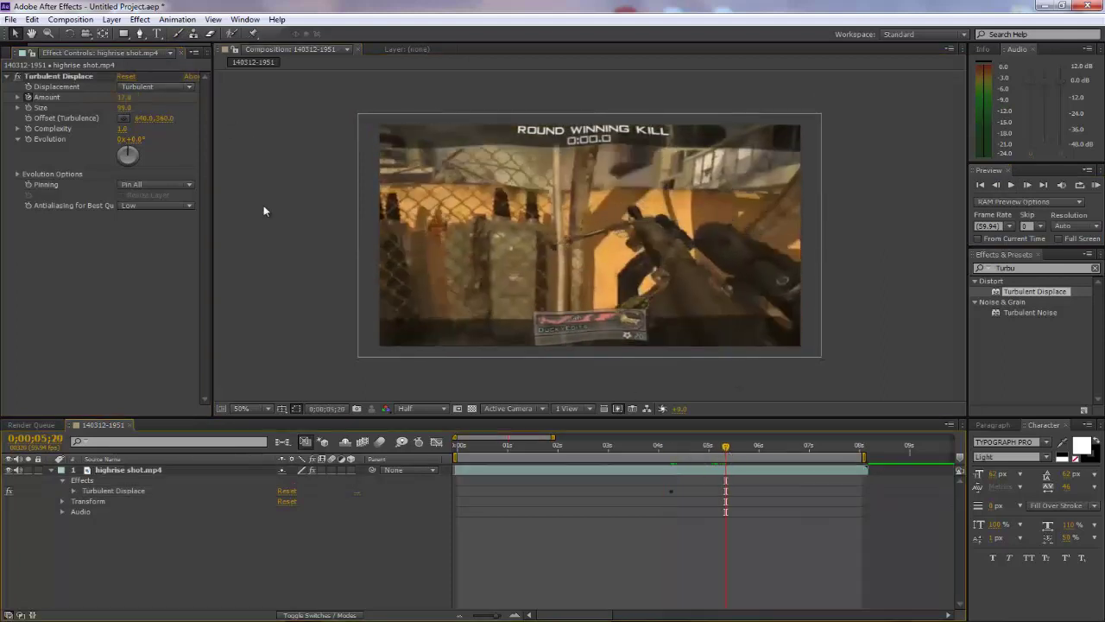
left_click(125, 97)
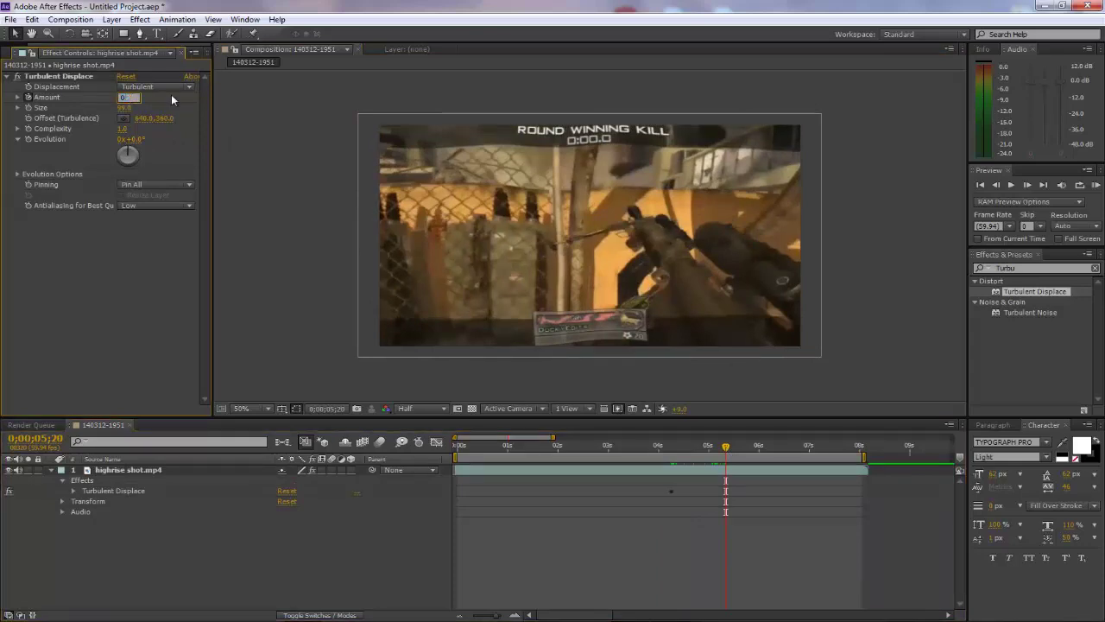
type("0")
key("Return")
- Scrub through the shot to review the Turbulent Displace animation and dismiss the Skype notification
left_click_drag(725, 447, 760, 469)
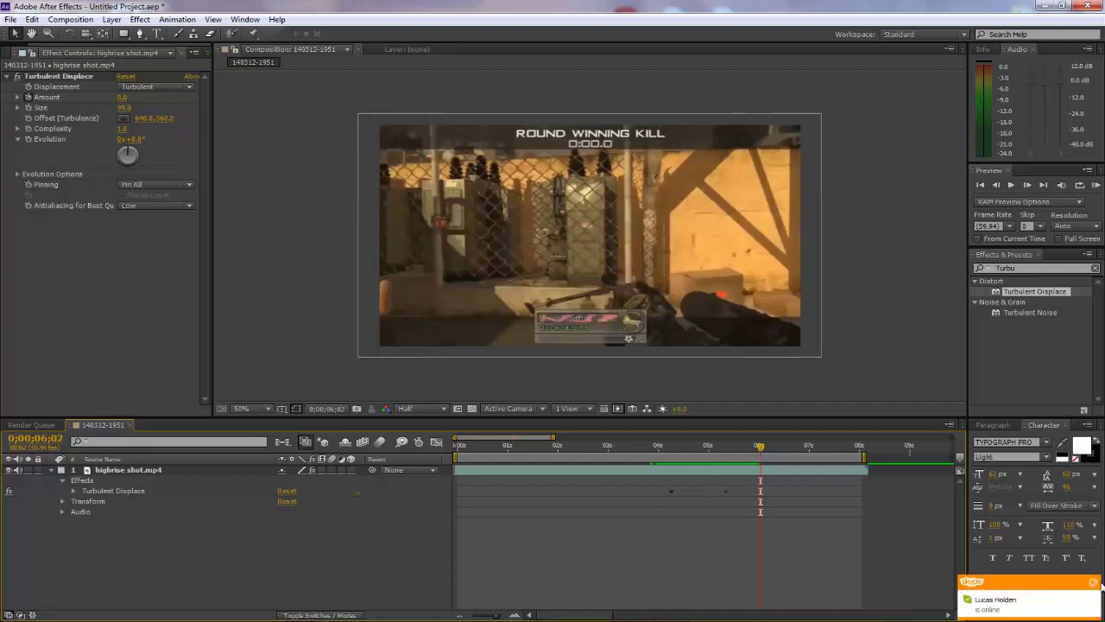
left_click(1094, 582)
left_click_drag(760, 447, 611, 488)
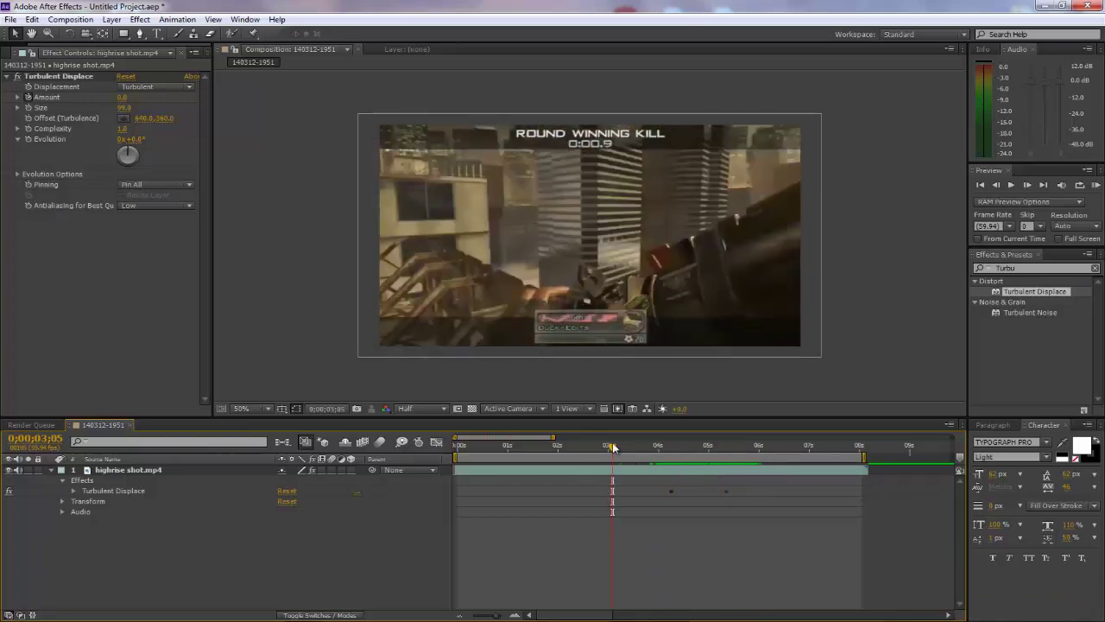
- Extend the start of the highrise shot layer to reveal its earlier footage and slide the layer to begin near the composition start
left_click_drag(613, 447, 770, 481)
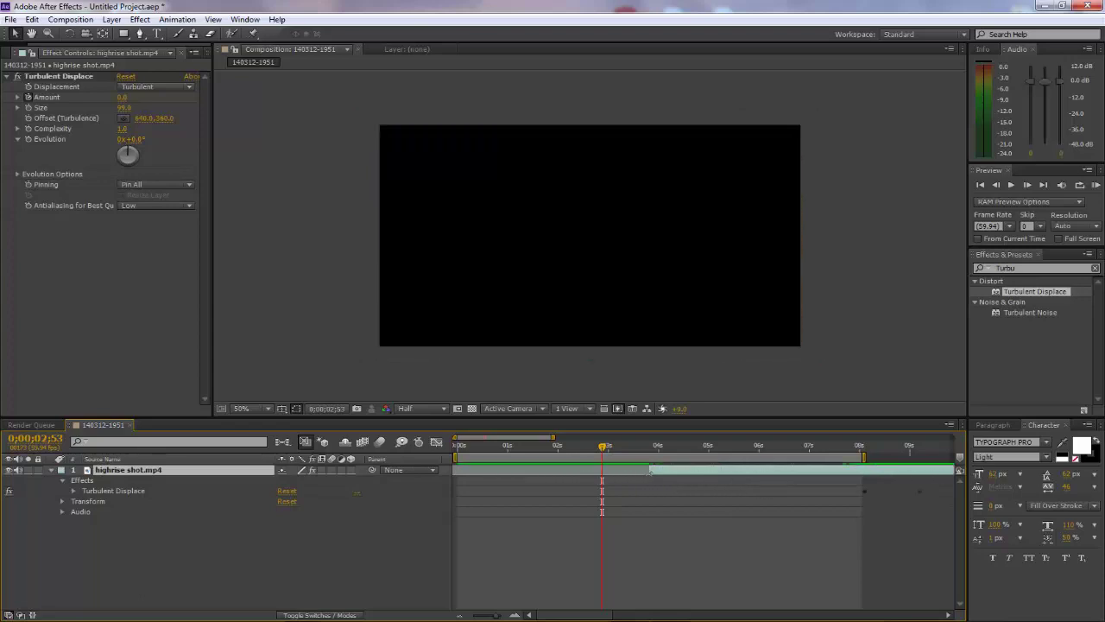
left_click_drag(651, 471, 450, 469)
left_click_drag(605, 445, 637, 470)
left_click_drag(546, 471, 456, 473)
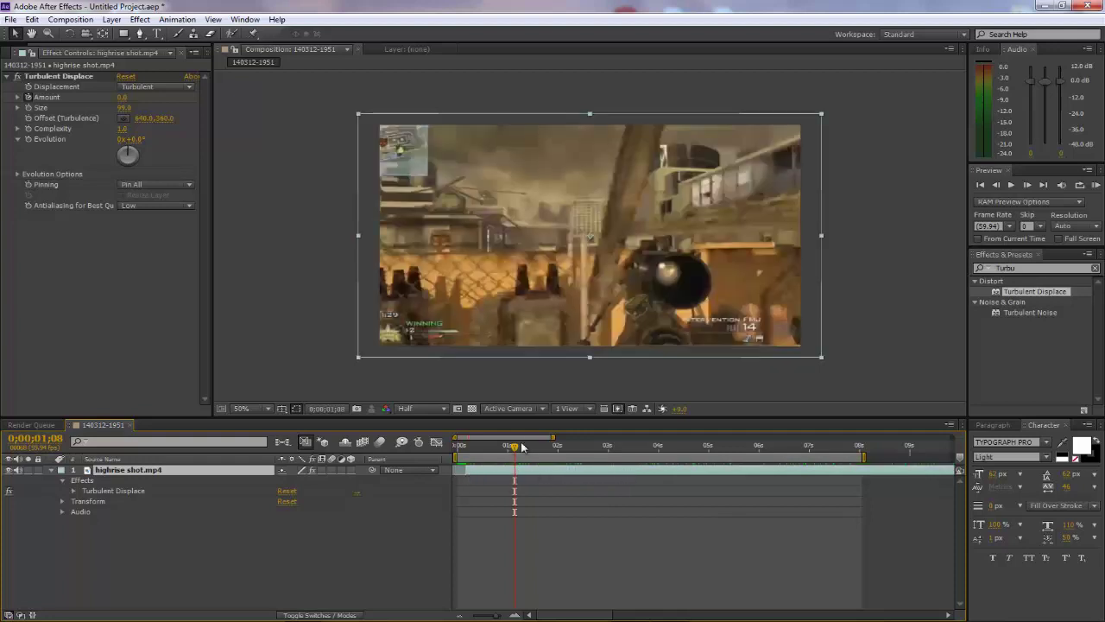
- Scrub through the original gameplay shot from about 0;00;01;08 to 0;00;02;02 to examine the score pop-up after the kill
left_click_drag(518, 447, 521, 447)
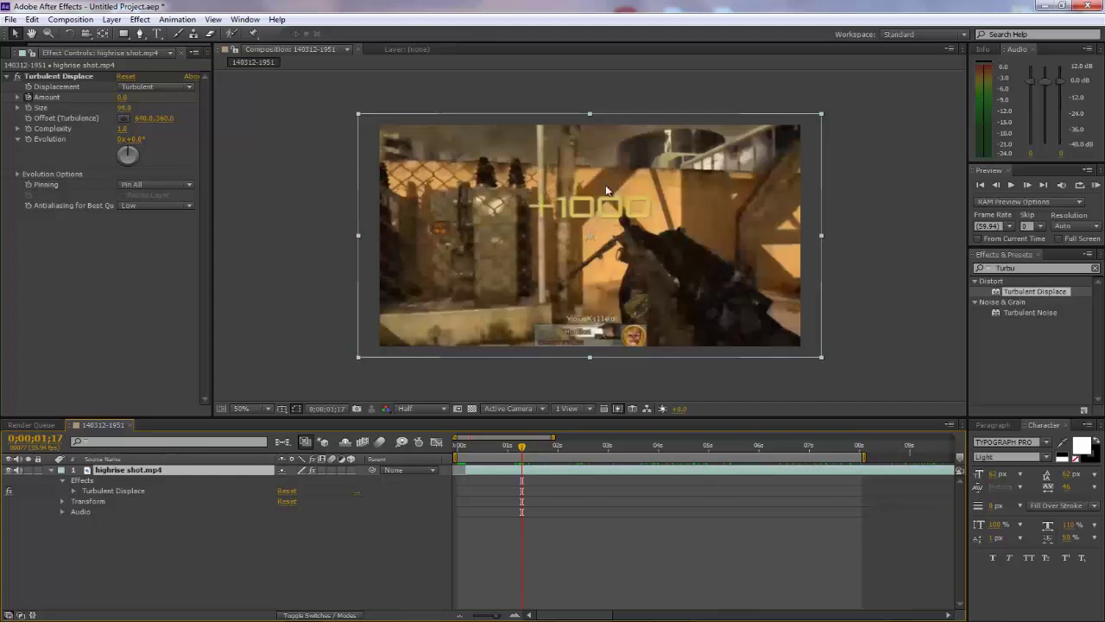
left_click_drag(522, 454, 561, 448)
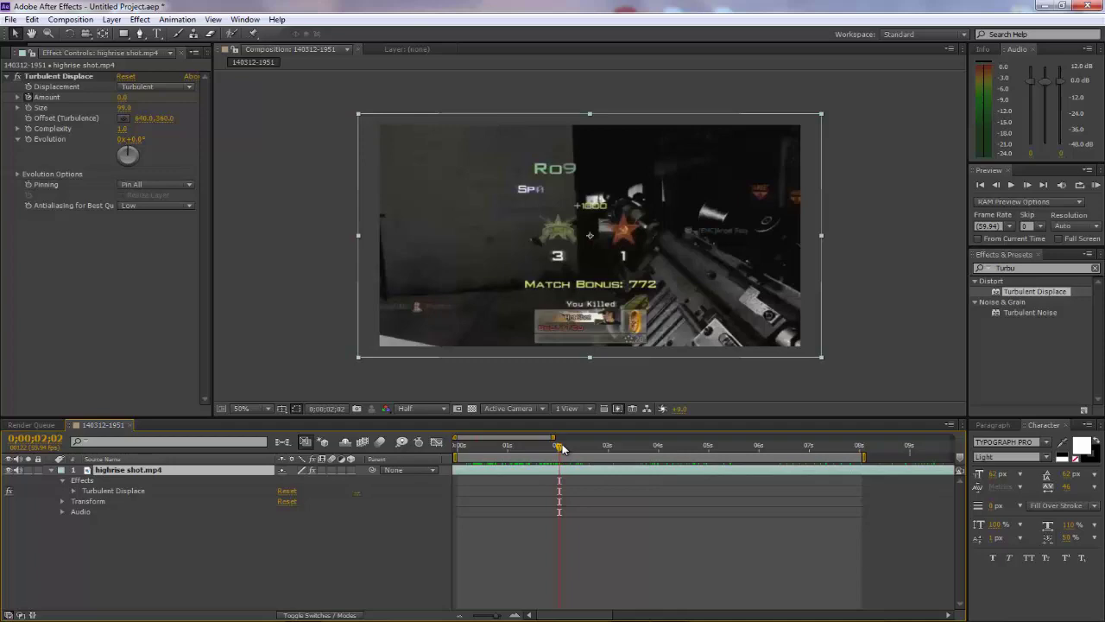
left_click_drag(561, 448, 561, 490)
left_click(743, 620)
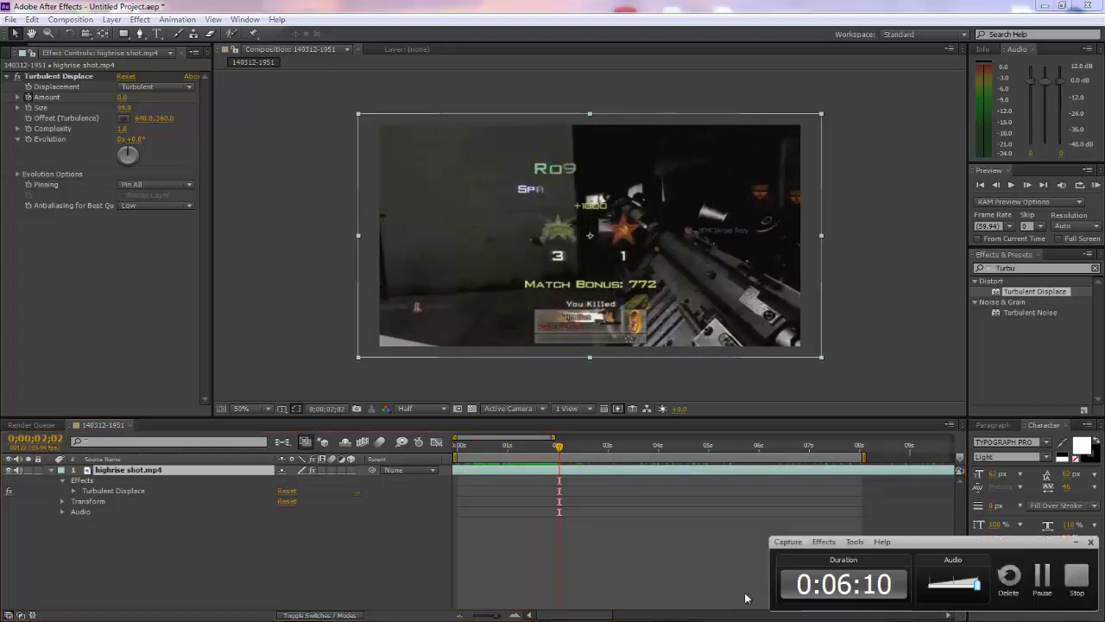